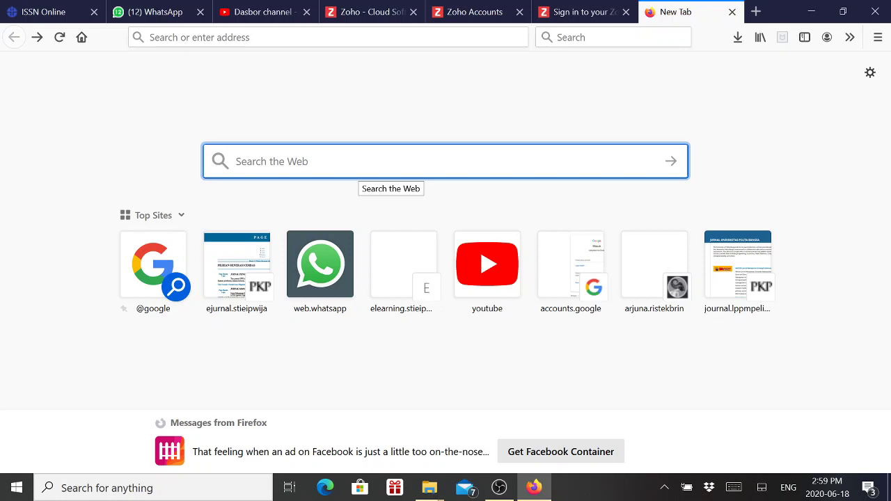
Run a Firefox web search for zoho.com
text(zoho)
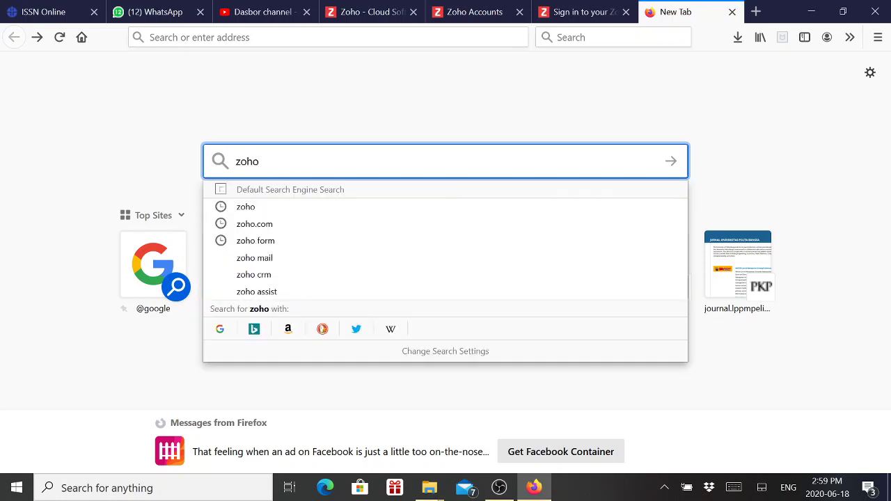
text(.com)
key(Return)
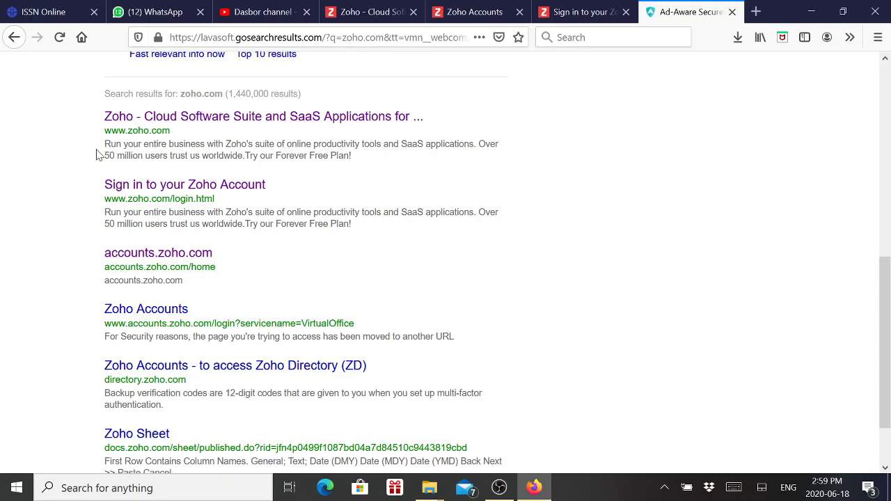
Open the official Zoho site, go to Free Sign Up and accept the Terms of Service
click(120, 123)
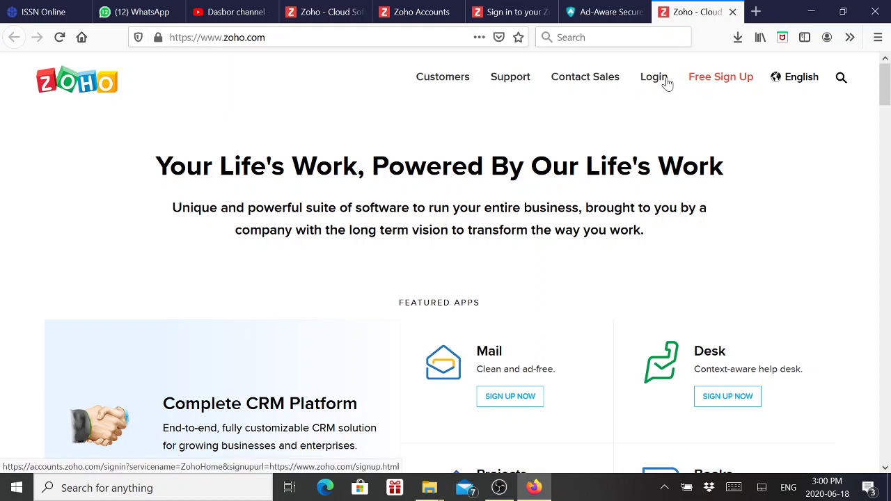
click(728, 83)
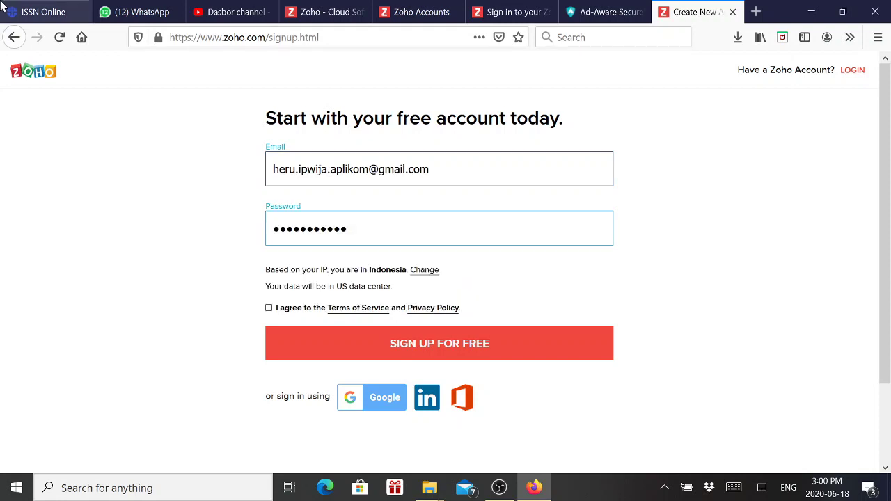
click(269, 308)
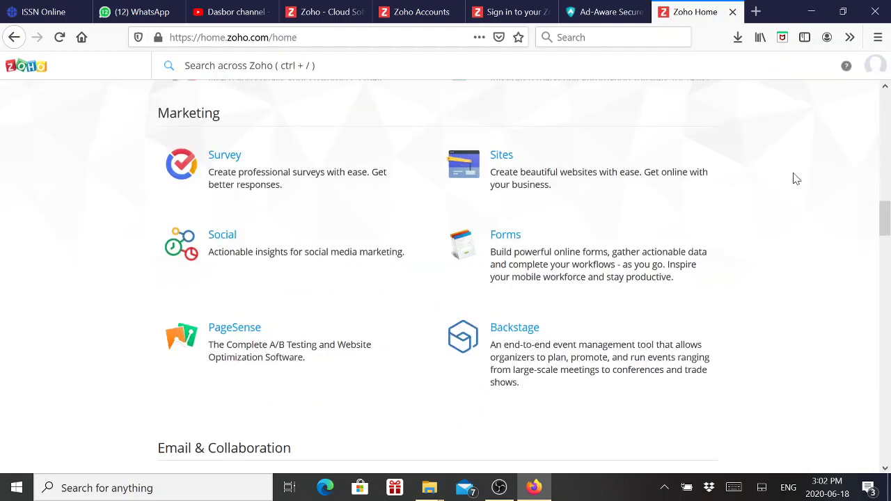
Find Forms among the Zoho Home apps and launch Zoho Forms
scroll(792, 195, up, 10)
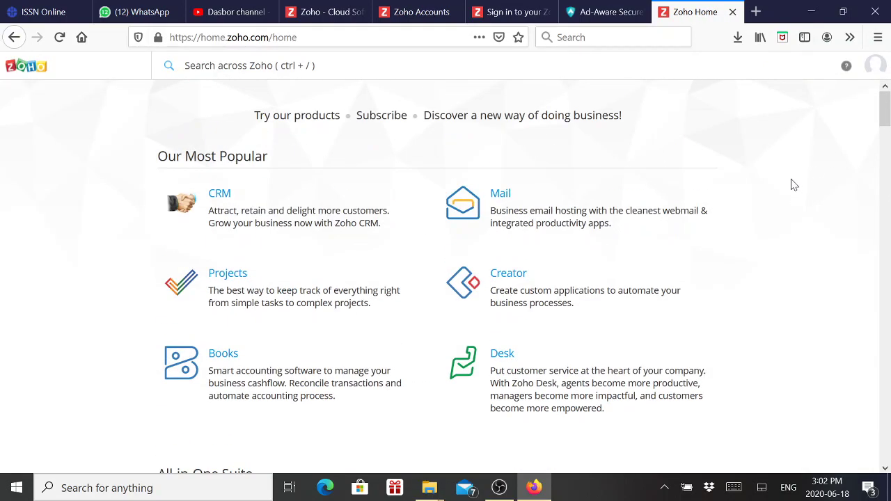
scroll(780, 208, down, 15)
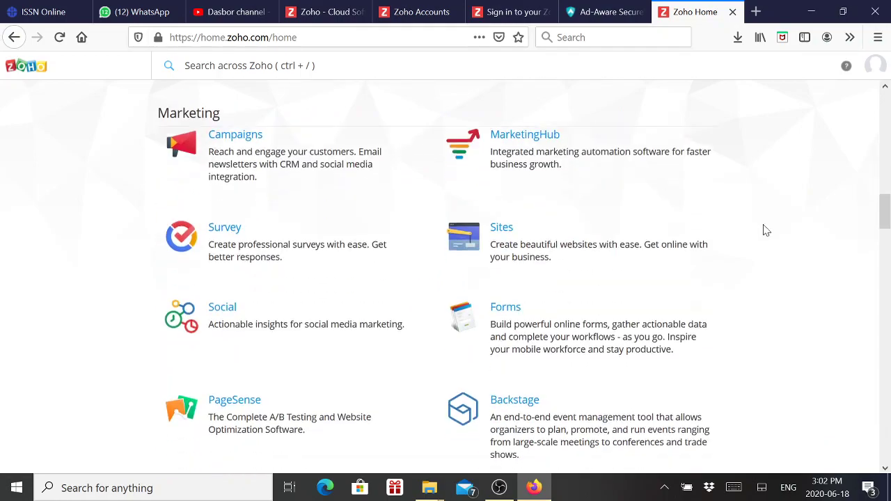
scroll(765, 230, down, 15)
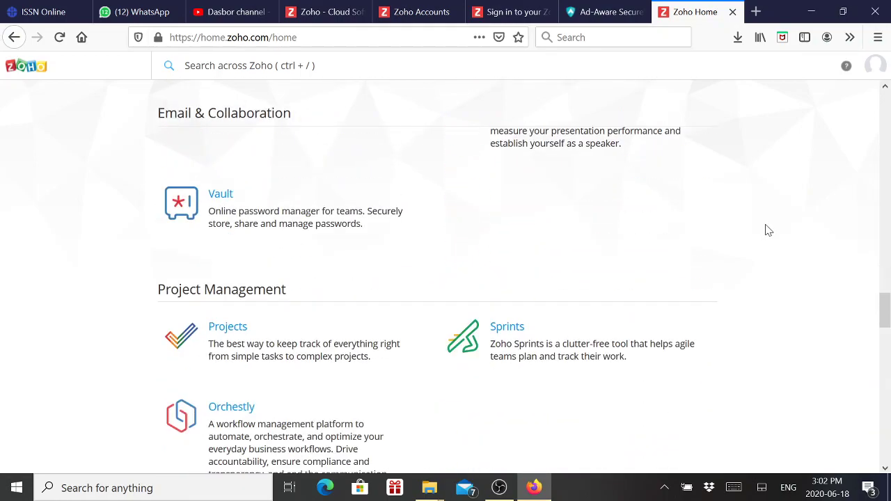
scroll(766, 230, down, 6)
scroll(766, 230, up, 10)
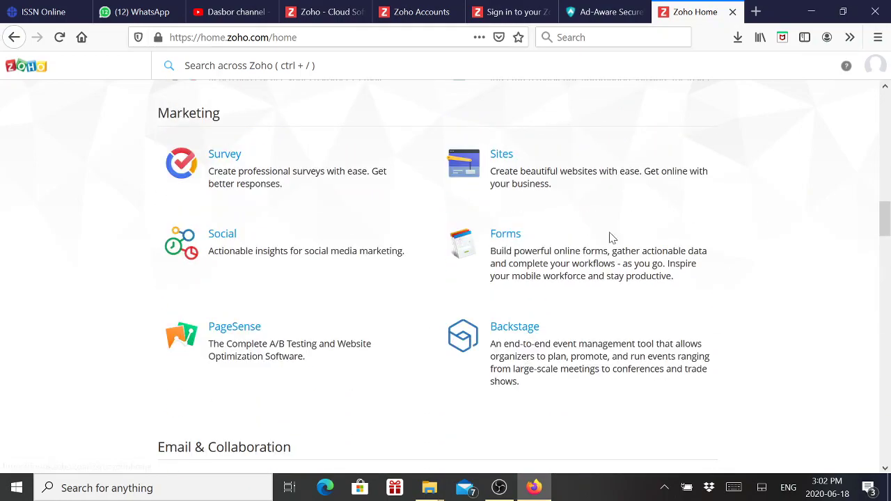
click(464, 246)
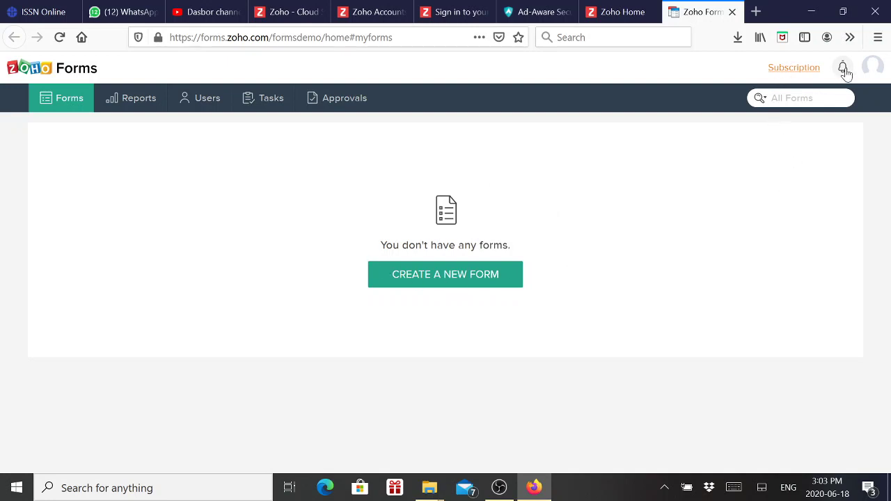
Check the account's profile details and select the user ID shown there
click(873, 69)
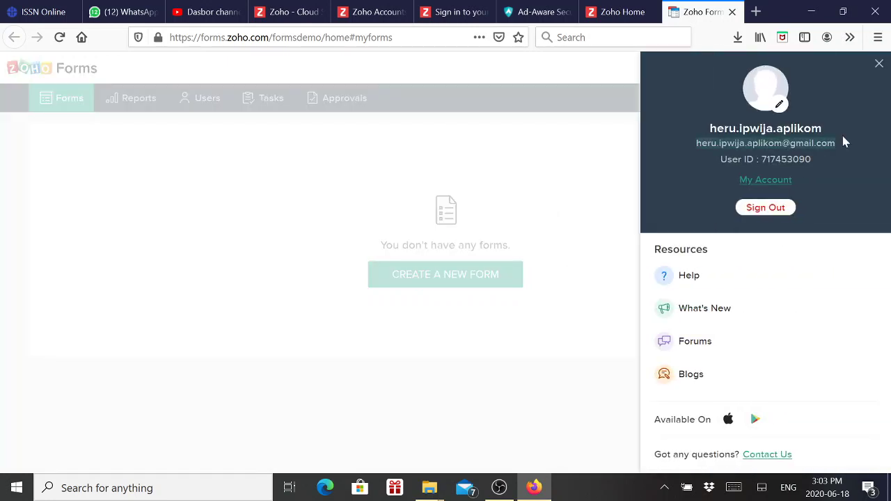
drag(718, 161, 817, 158)
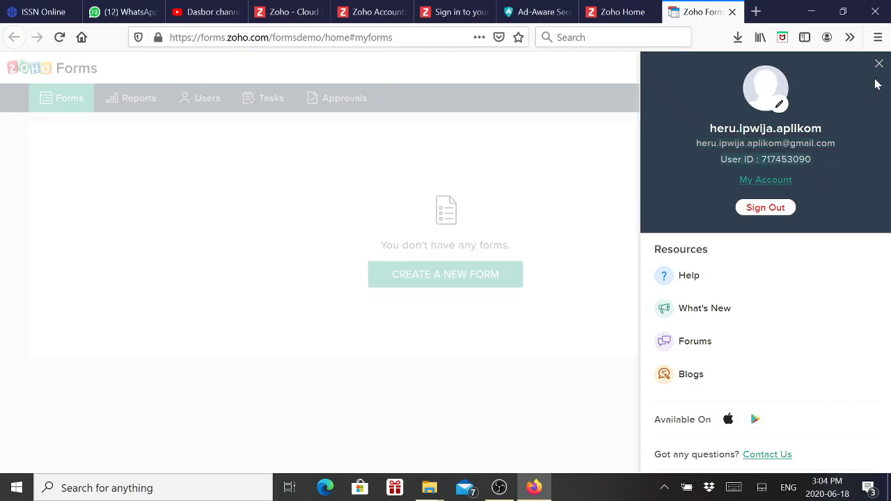
click(878, 63)
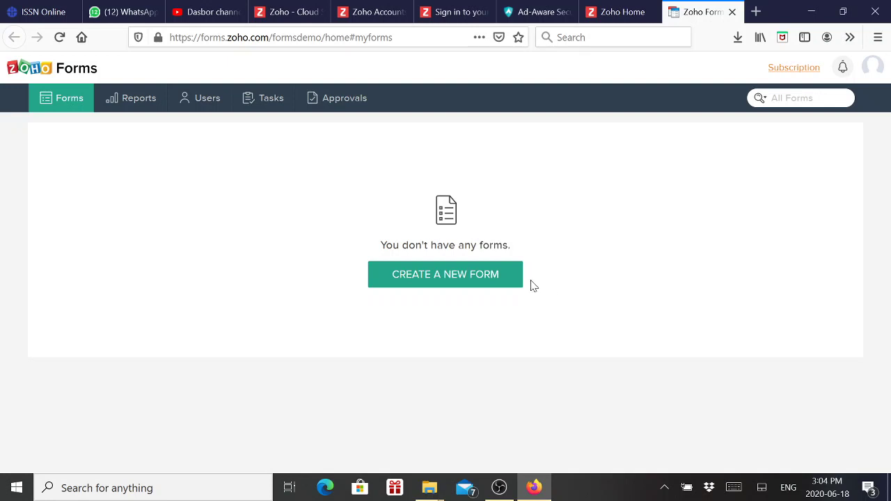
Create the blank form 'Daftar Hadir Rapat LP2M IPWIJA' with description 'Rapat Mengenai Kegiatan…'
click(468, 281)
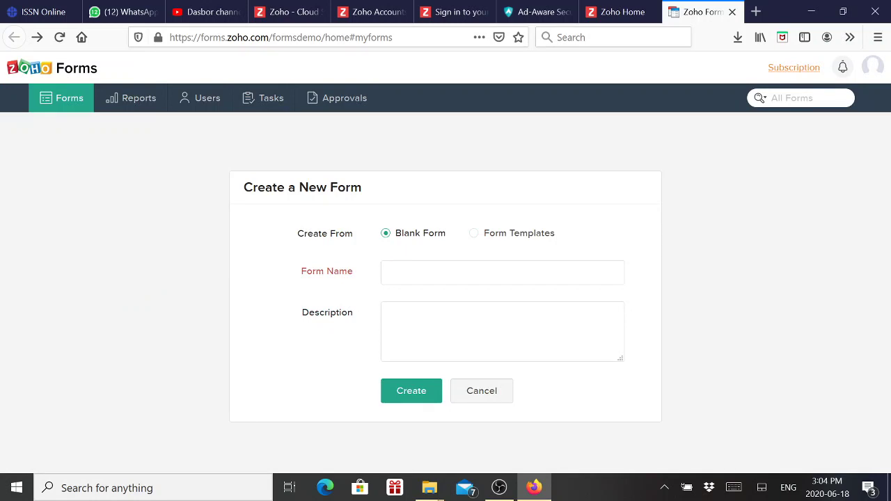
click(431, 272)
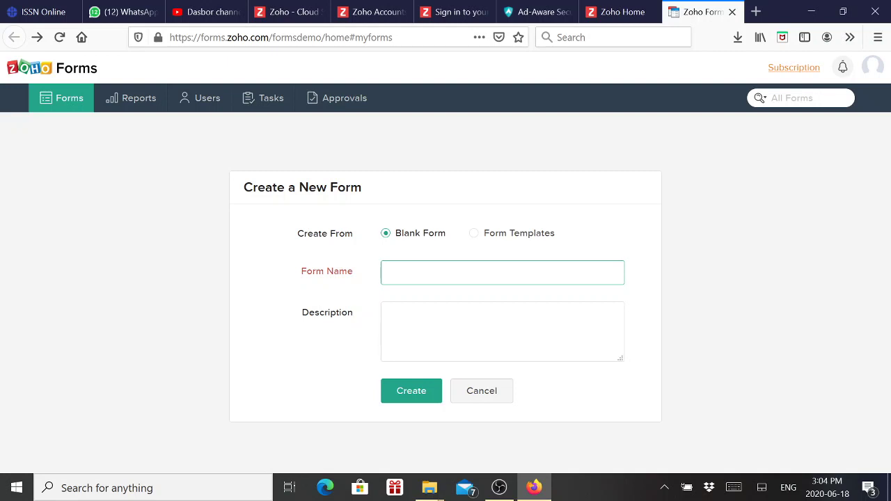
text(Daftar Hadir Rapat LP2M IPWIJA)
key(Tab)
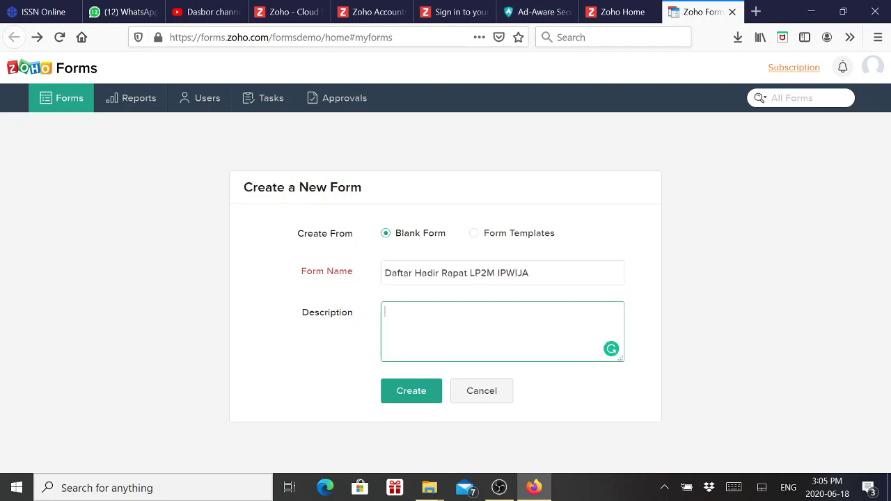
text(Rapat Mengenai Kegiaan)
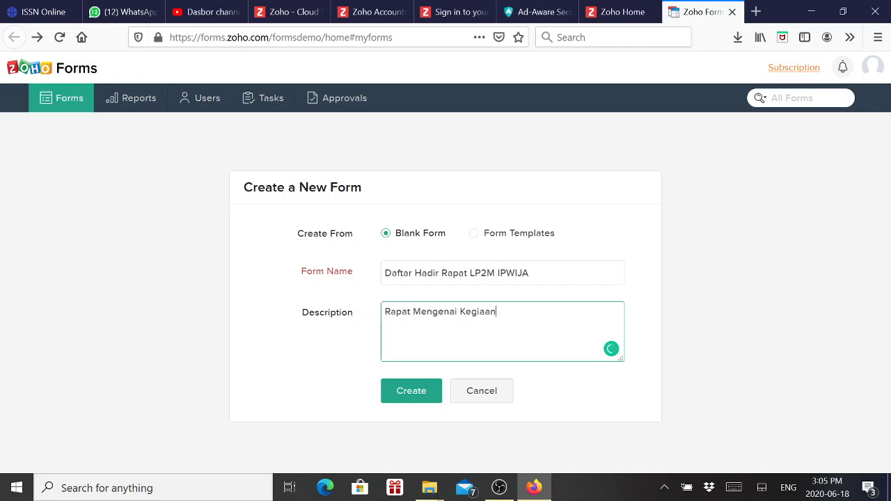
key(BackSpace)
text(tan)
text(Penelitian dan Pengabdian kepada Masyarakat Tanggal 18 Juni 2020 pk. 15.00 - 17.00)
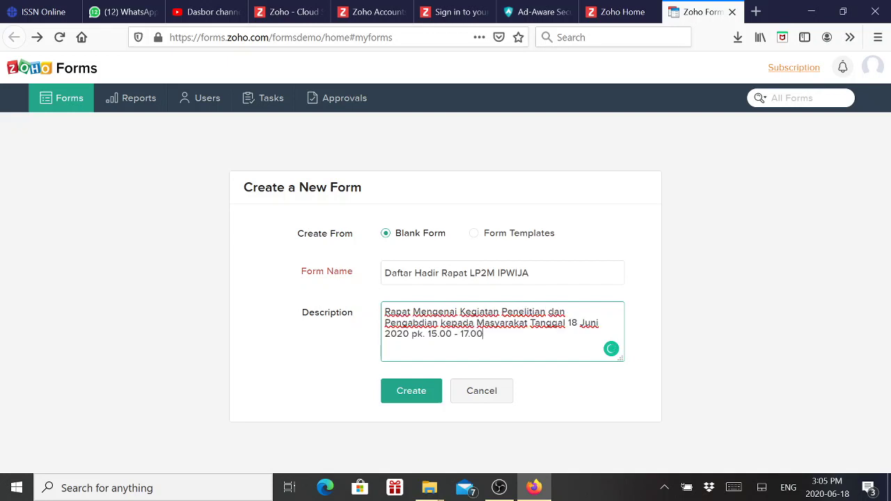
click(425, 392)
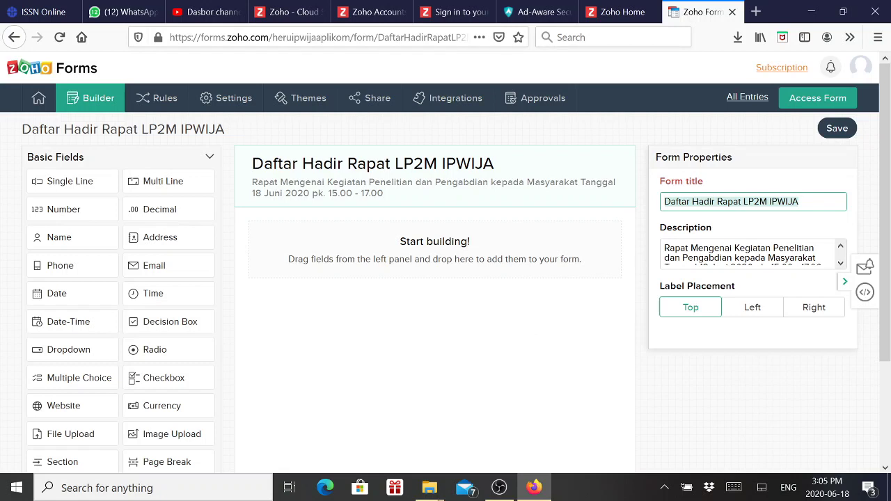
Add a Name field and enable its Middle part alongside First and Last
click(801, 202)
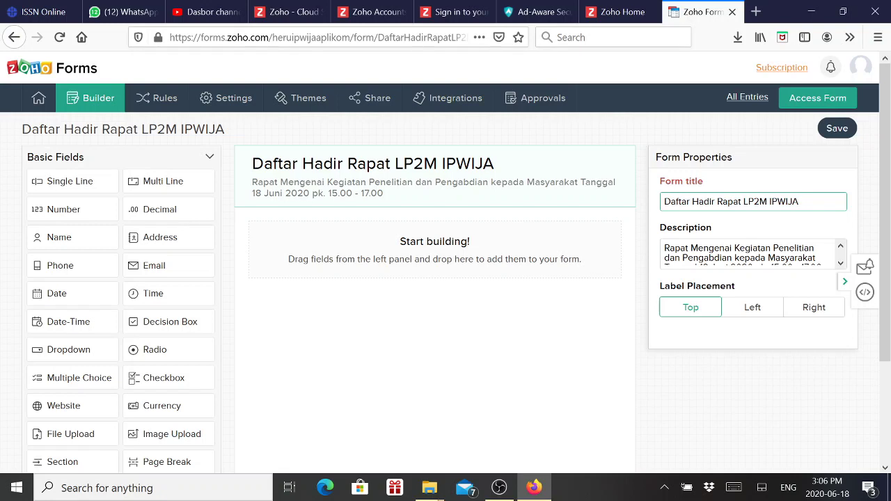
scroll(765, 219, down, 4)
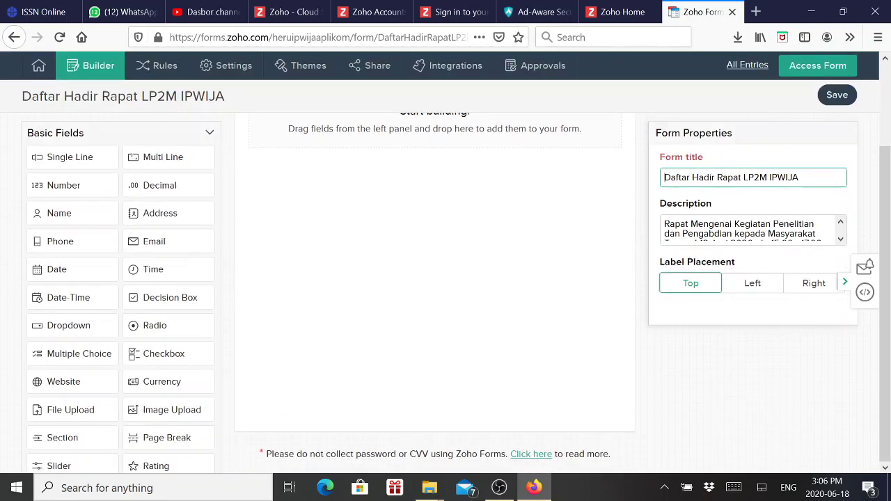
scroll(588, 233, up, 4)
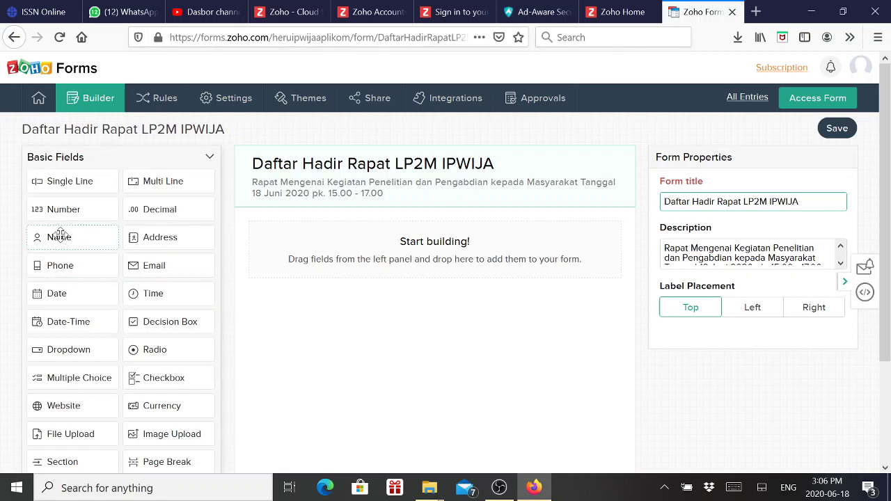
click(63, 239)
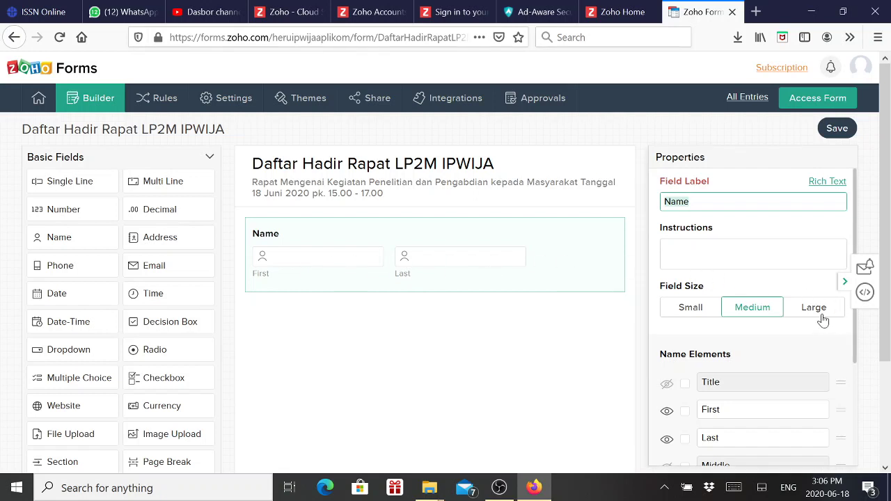
scroll(821, 322, down, 2)
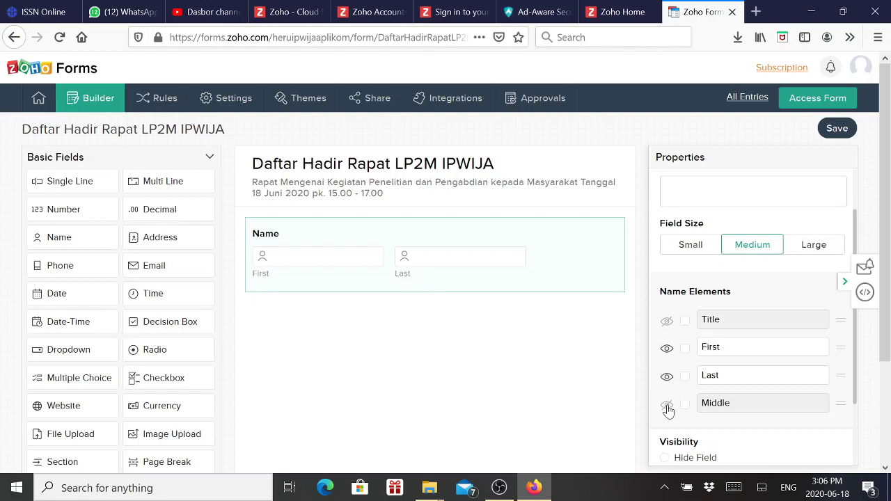
click(668, 410)
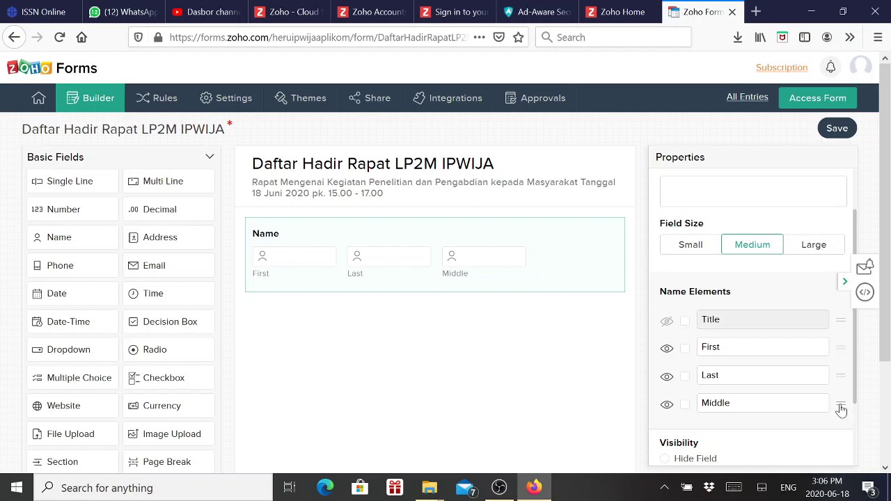
drag(841, 409, 835, 378)
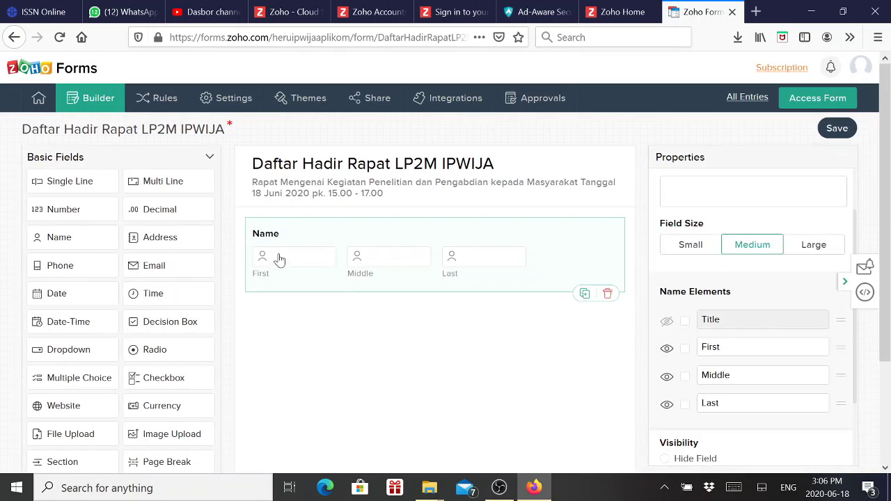
scroll(728, 372, down, 3)
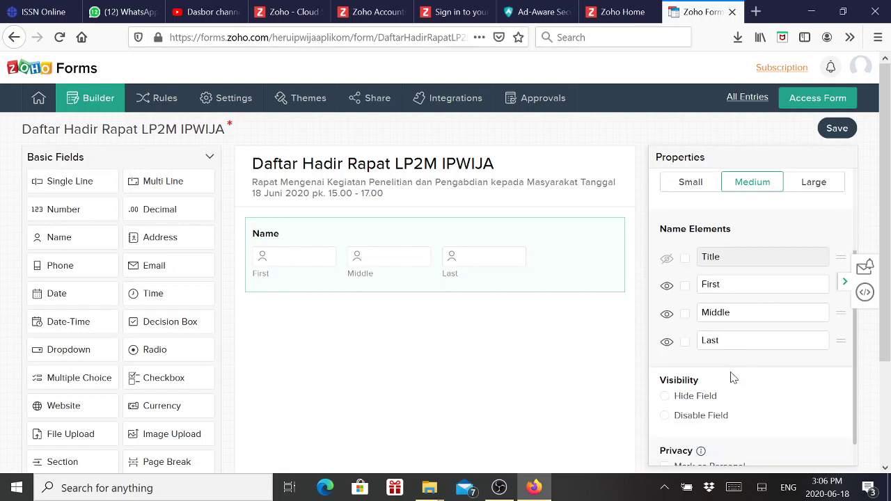
scroll(735, 377, down, 2)
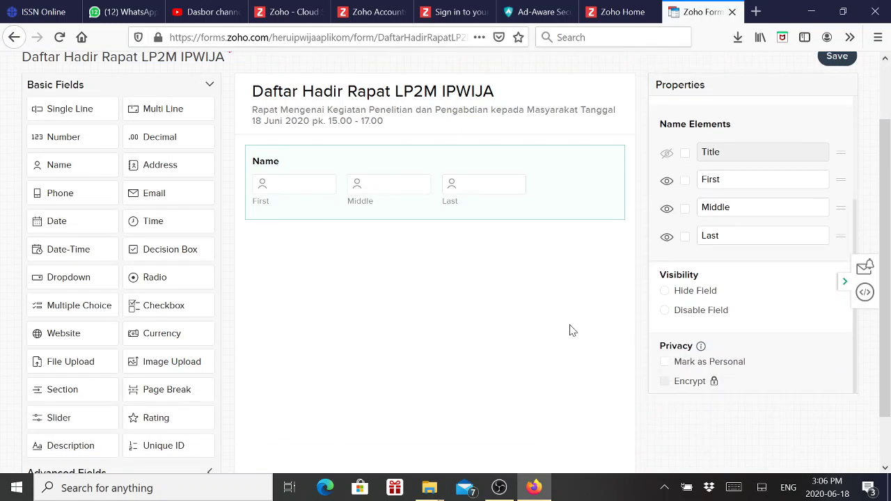
scroll(567, 329, up, 2)
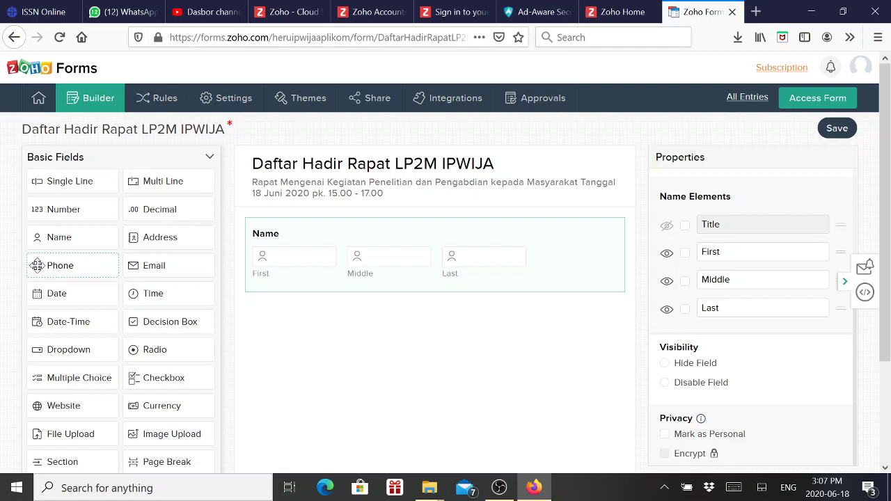
Add a Phone field and mark it Mandatory
click(37, 265)
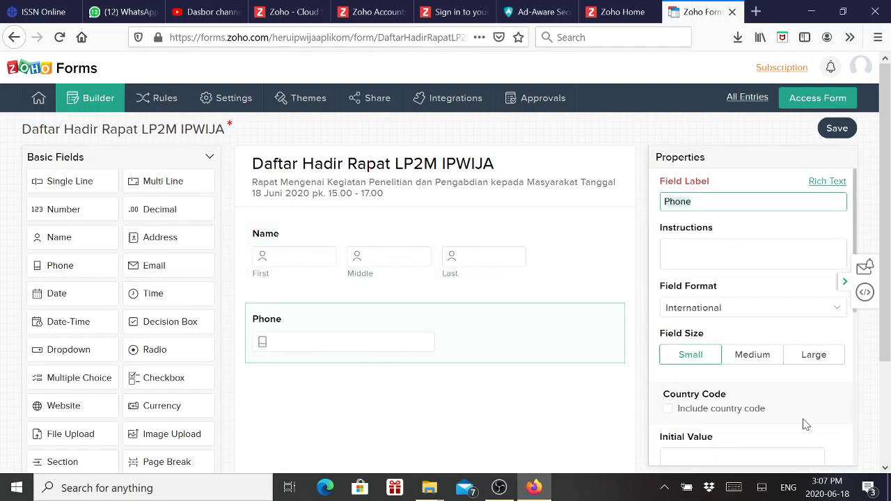
scroll(804, 421, down, 2)
scroll(803, 419, down, 3)
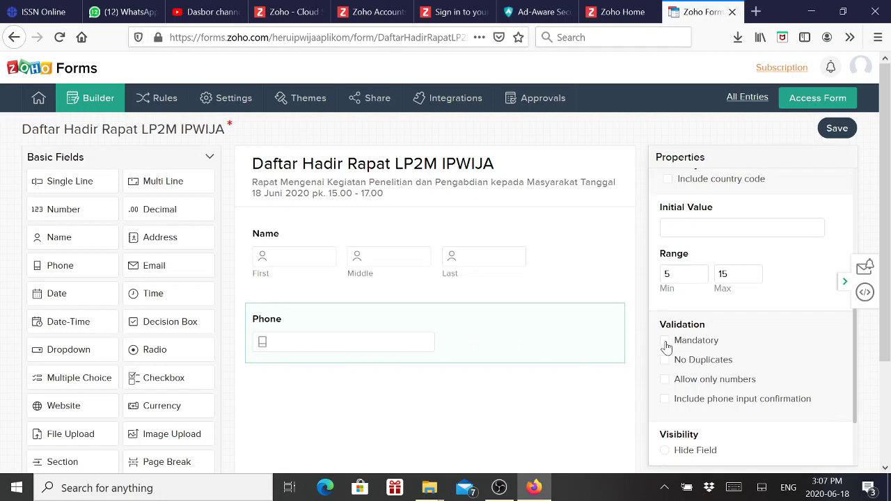
click(665, 344)
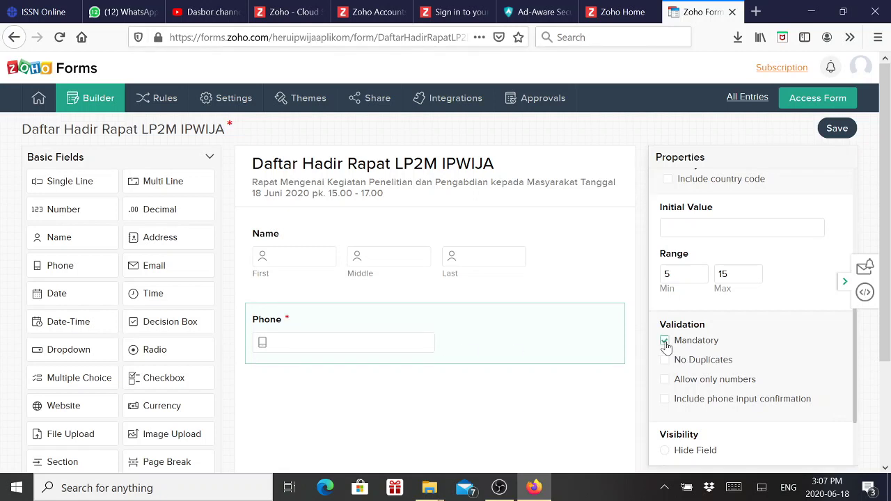
Make the Name field's First name part required
click(264, 238)
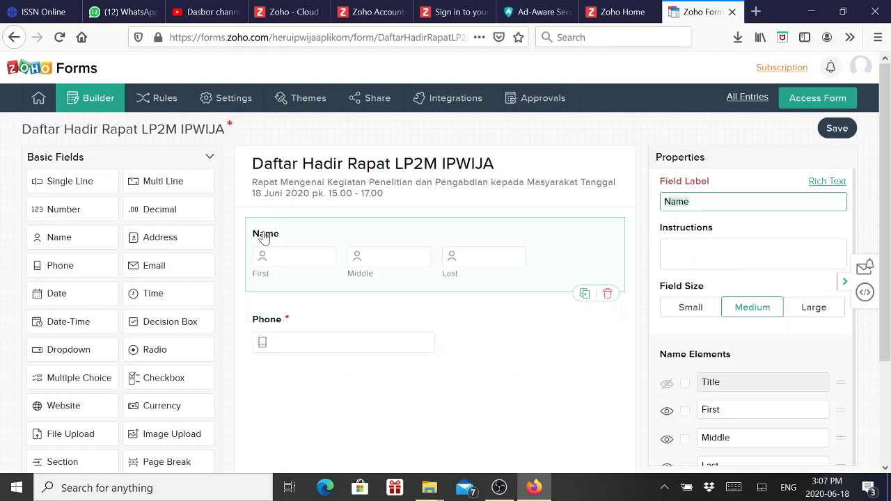
scroll(693, 317, down, 4)
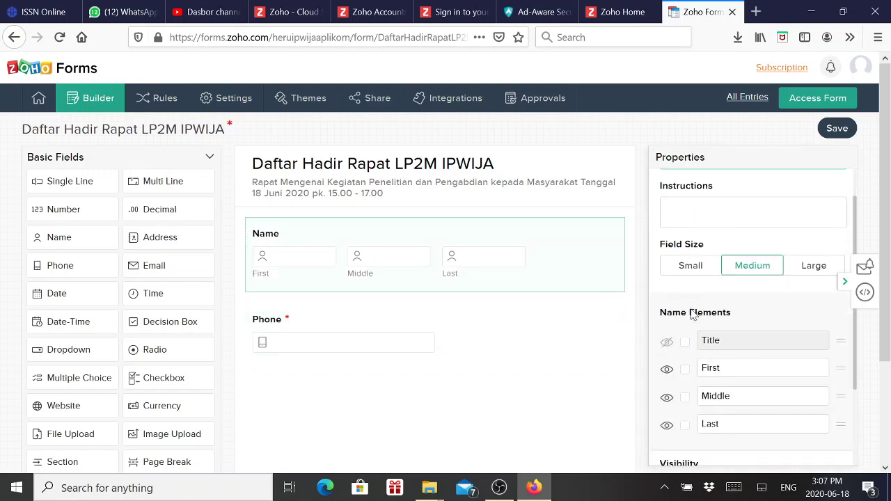
scroll(698, 327, down, 3)
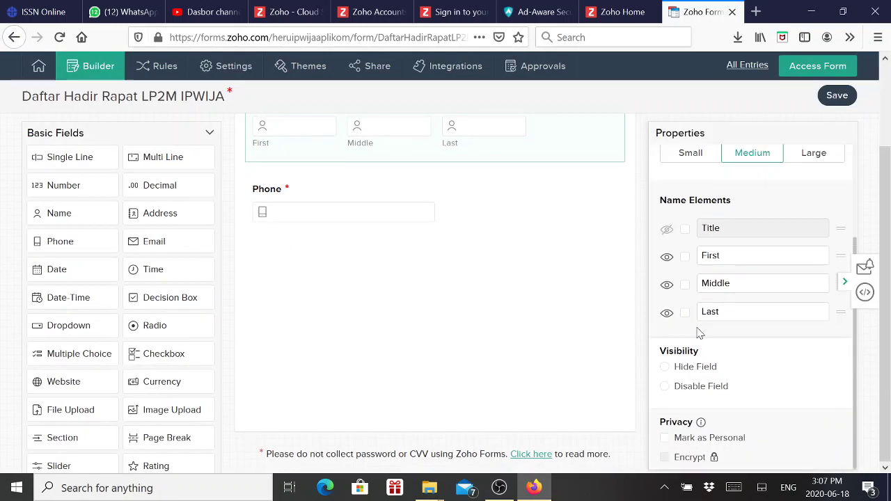
scroll(692, 369, up, 1)
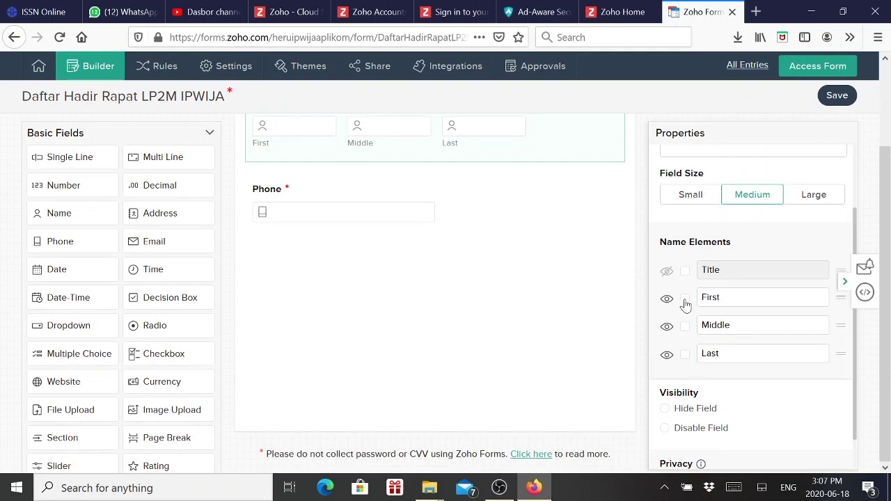
click(686, 304)
scroll(538, 320, up, 3)
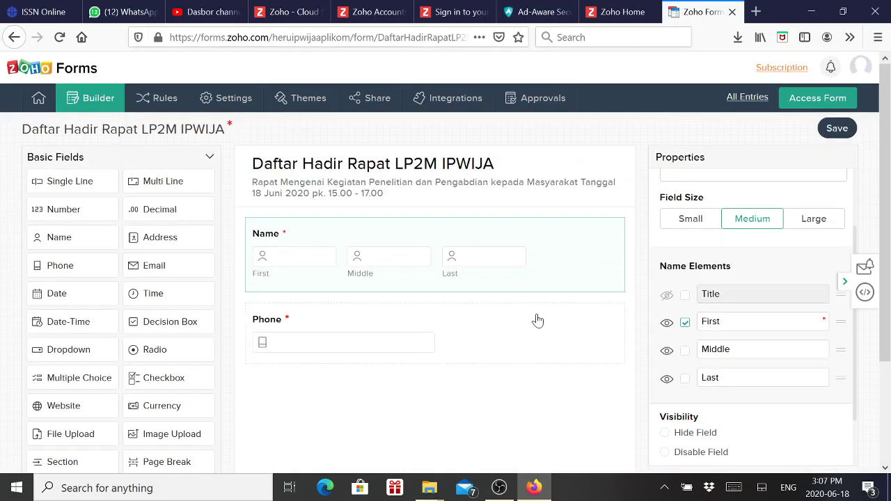
scroll(668, 340, down, 3)
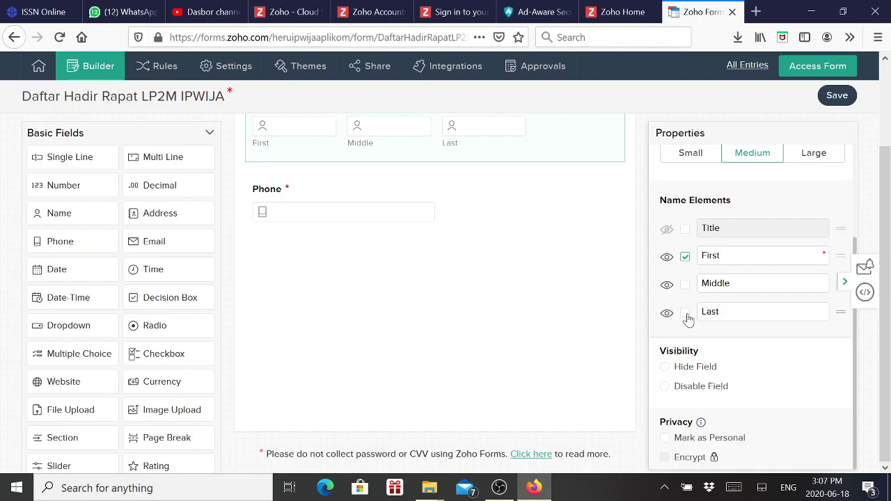
scroll(452, 332, up, 4)
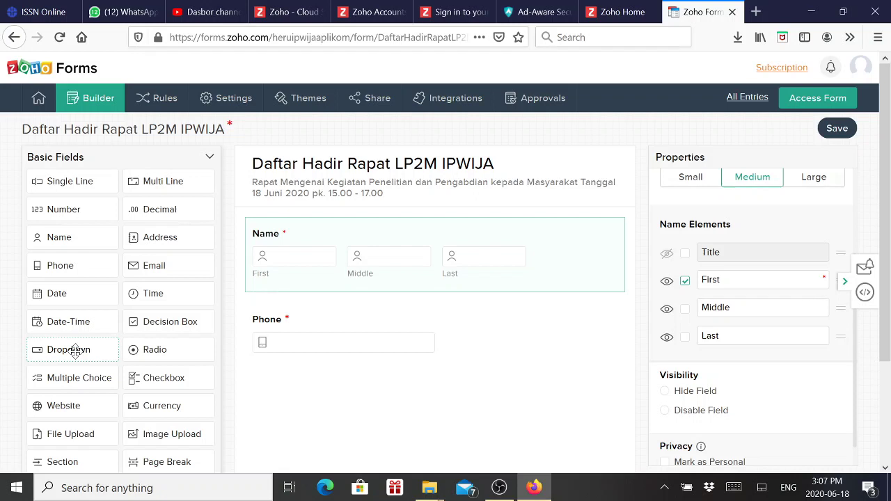
Add a dropdown labelled 'Bagian' with instructions 'Isilah Bagian dari dst.'
click(74, 351)
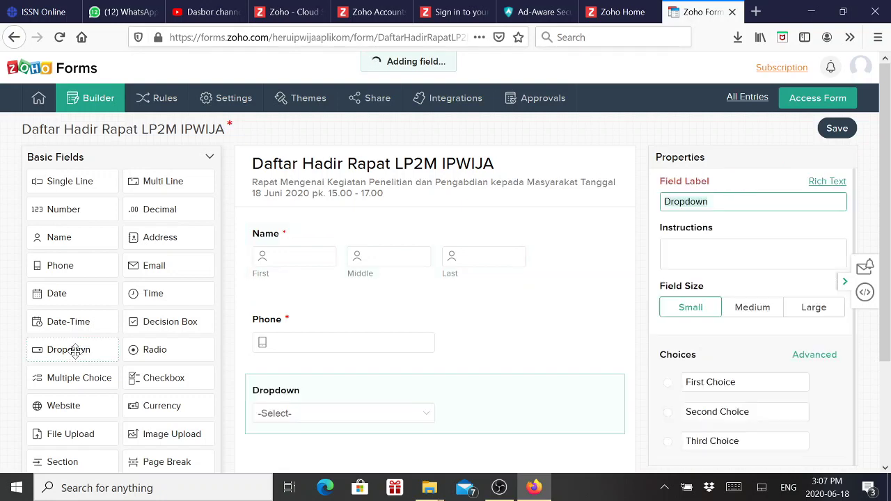
scroll(574, 378, down, 2)
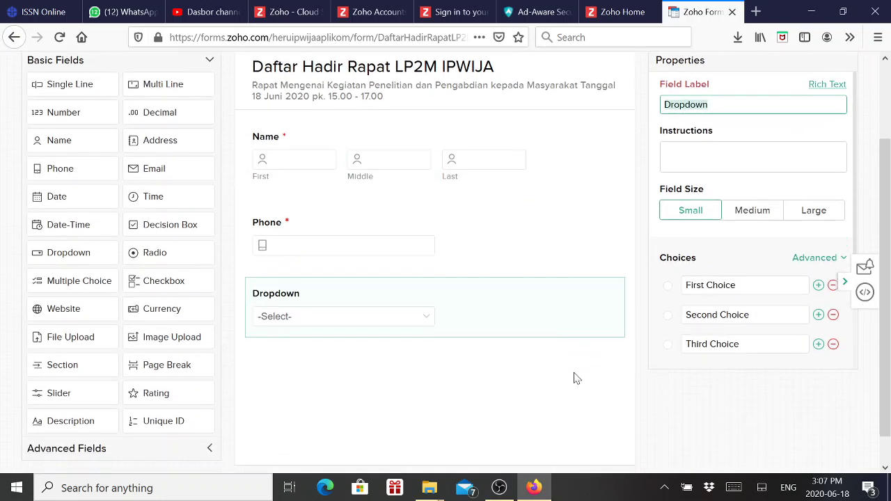
scroll(577, 378, down, 1)
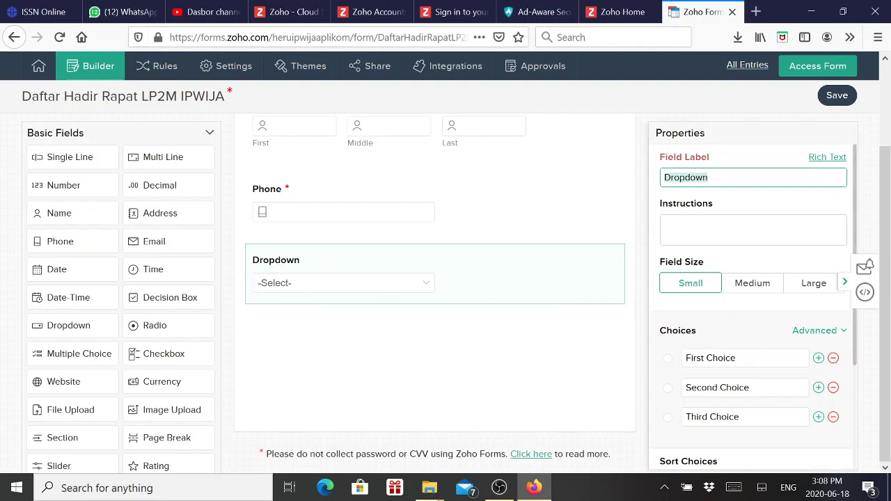
click(710, 178)
double_click(709, 177)
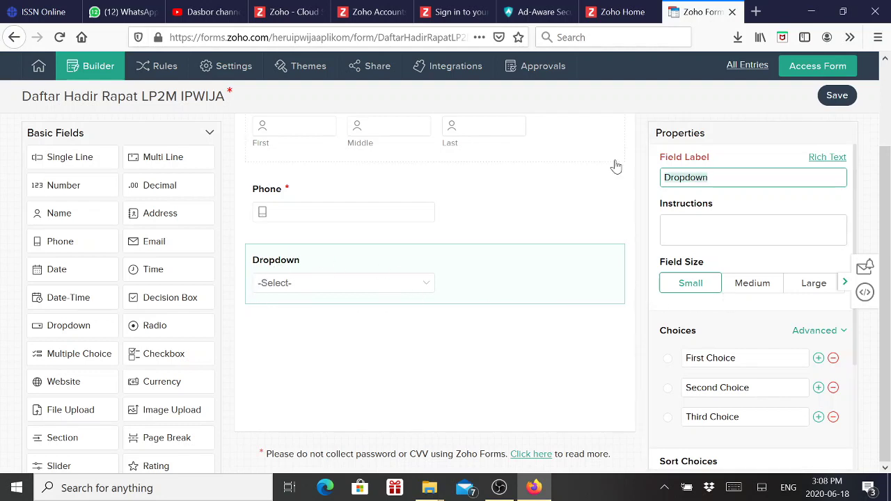
text(Bagian)
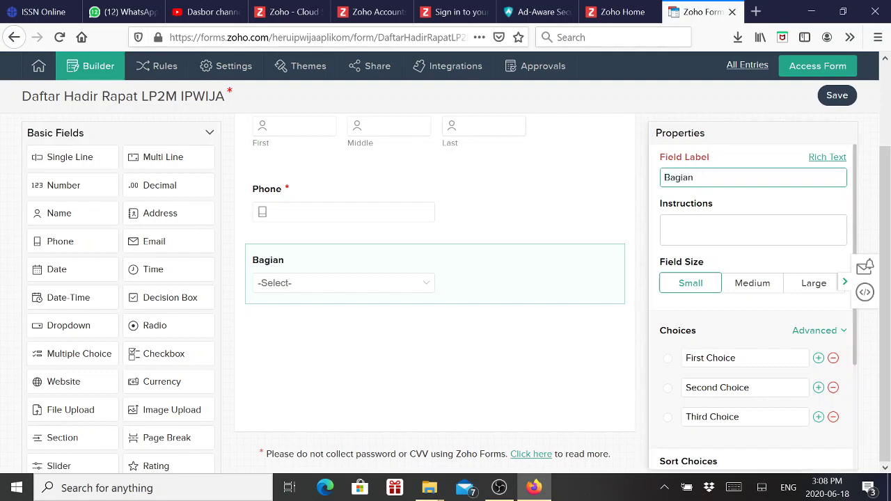
click(710, 228)
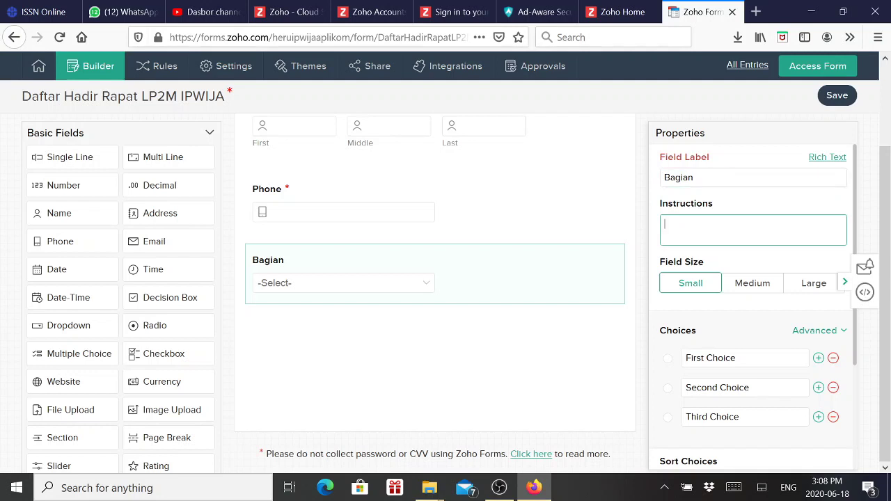
text(Isila)
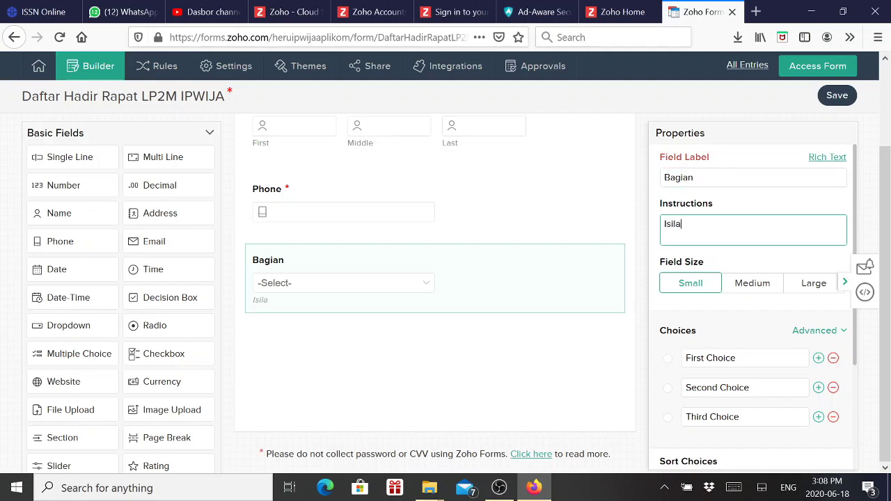
text(h Bagian dari)
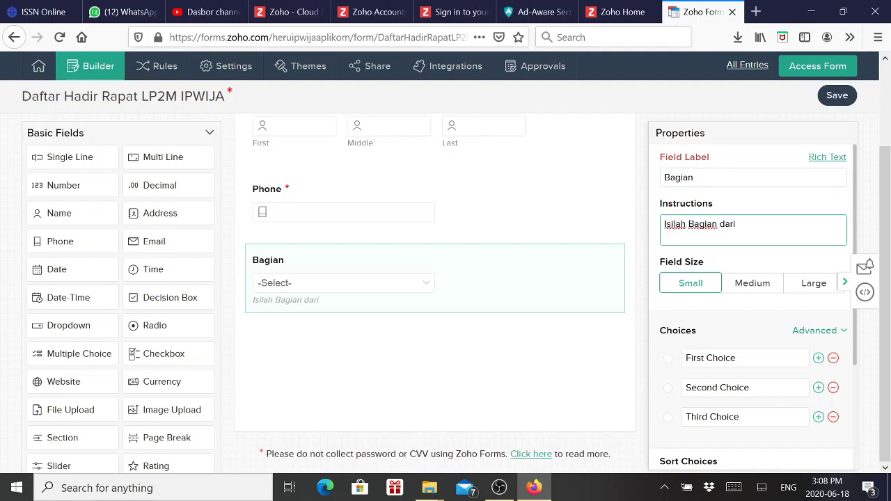
text( dst.)
Set the Bagian choices to Penelitian, Abdimas, Publikasi and Lainnya
drag(738, 358, 685, 357)
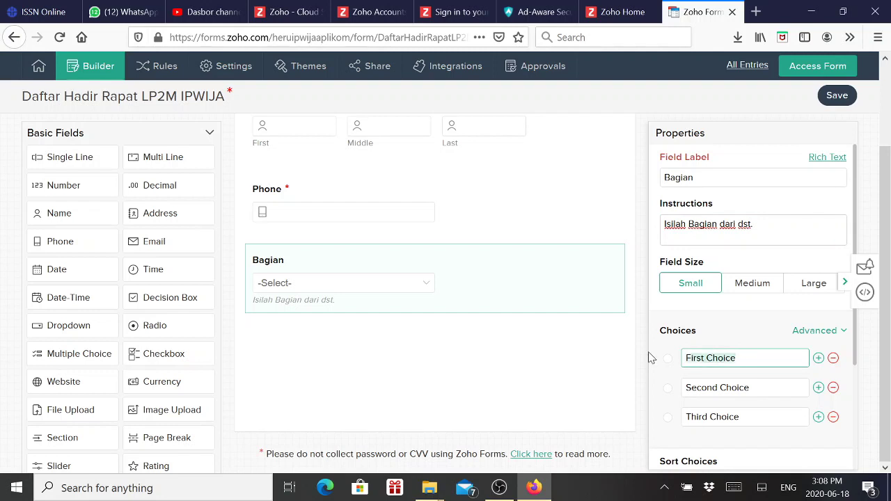
text(Penelitian)
drag(750, 388, 642, 393)
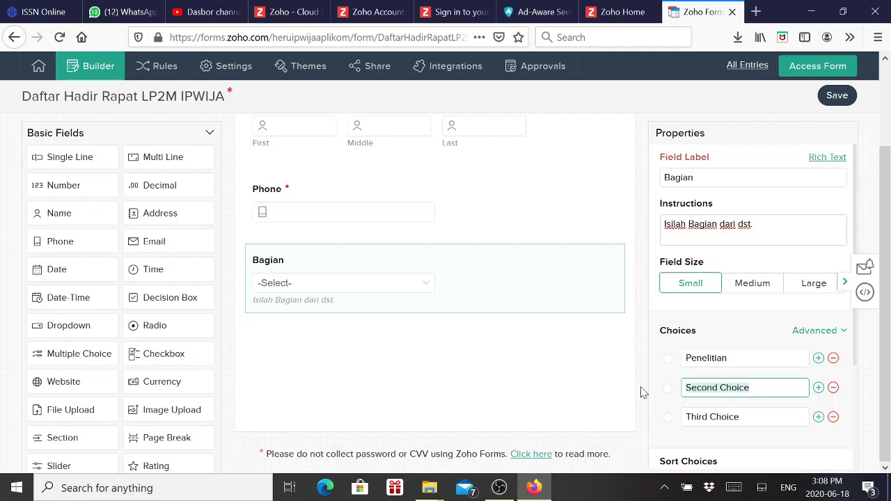
text(Abdi)
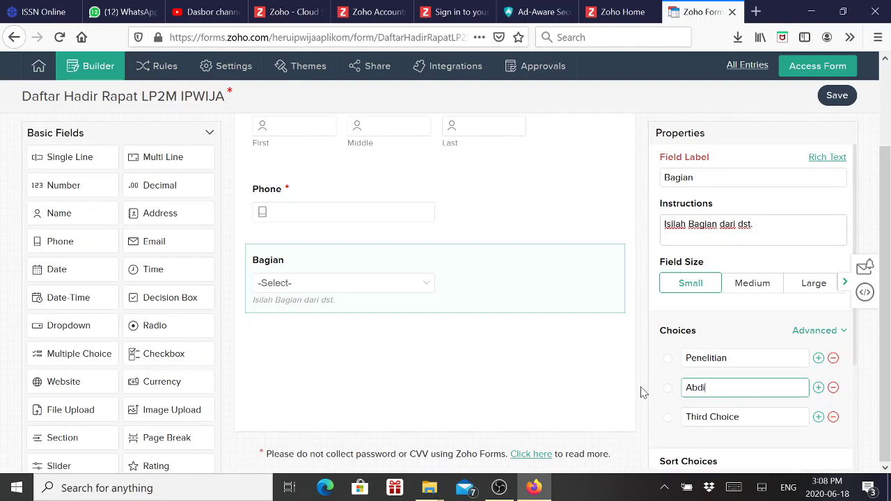
text(mas)
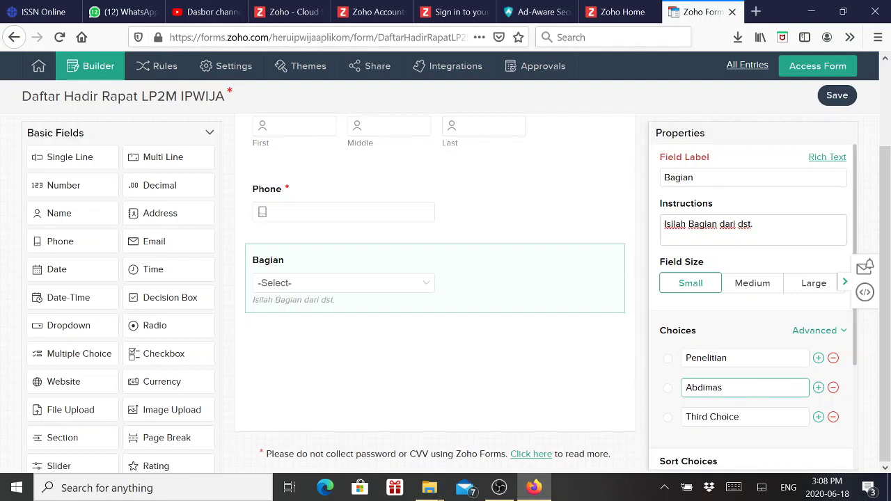
drag(752, 417, 683, 416)
text(P)
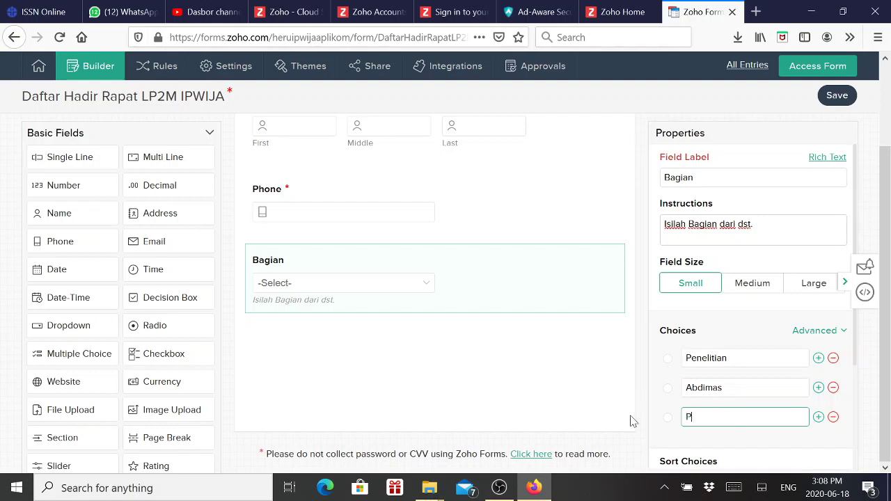
text(ublikasi)
click(819, 417)
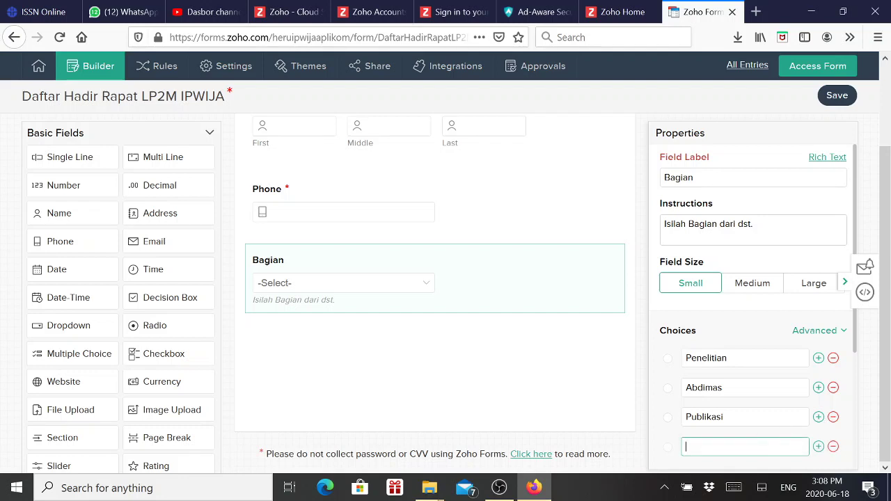
text(Lainnya)
Make Bagian mandatory and set Sort Choices to None
scroll(762, 411, down, 4)
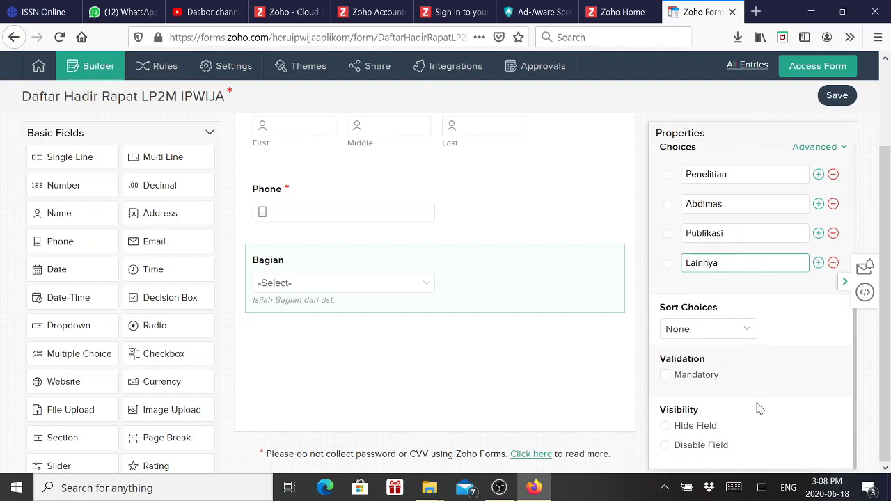
click(665, 381)
click(665, 381)
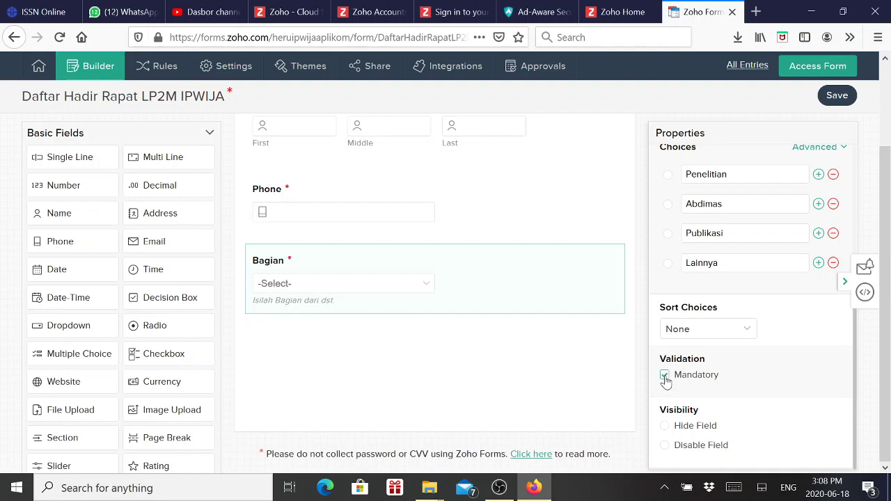
click(748, 332)
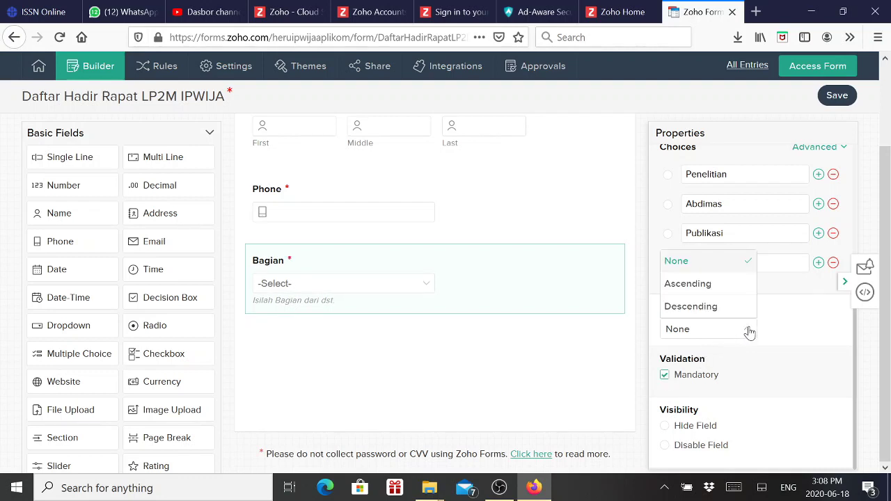
click(749, 332)
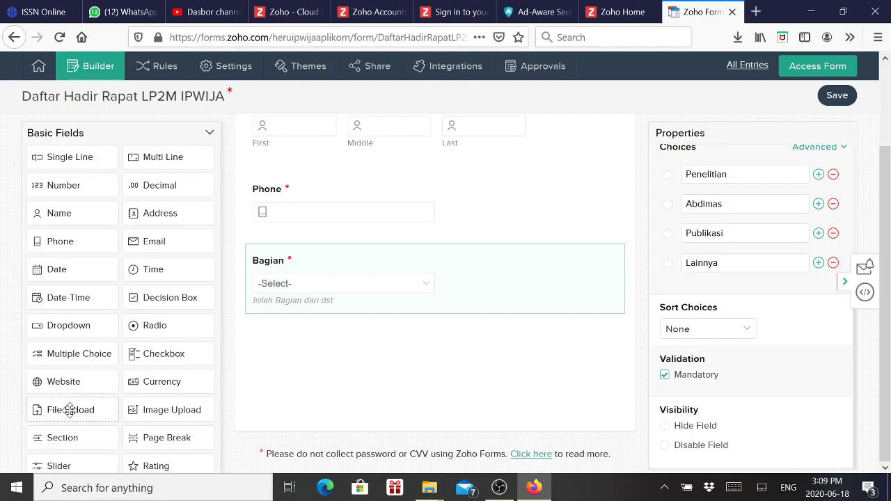
Add a File Upload field after Bagian with instruction 'Silakang Upload Proposal Anda'
click(70, 409)
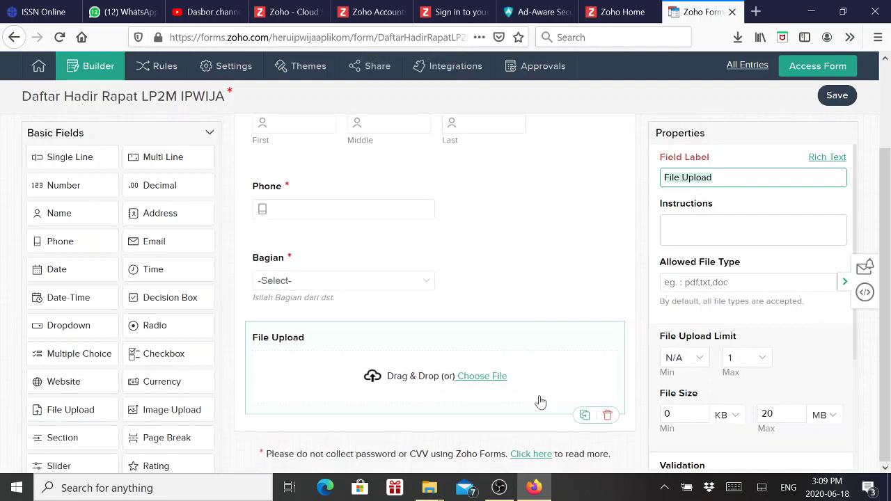
click(760, 178)
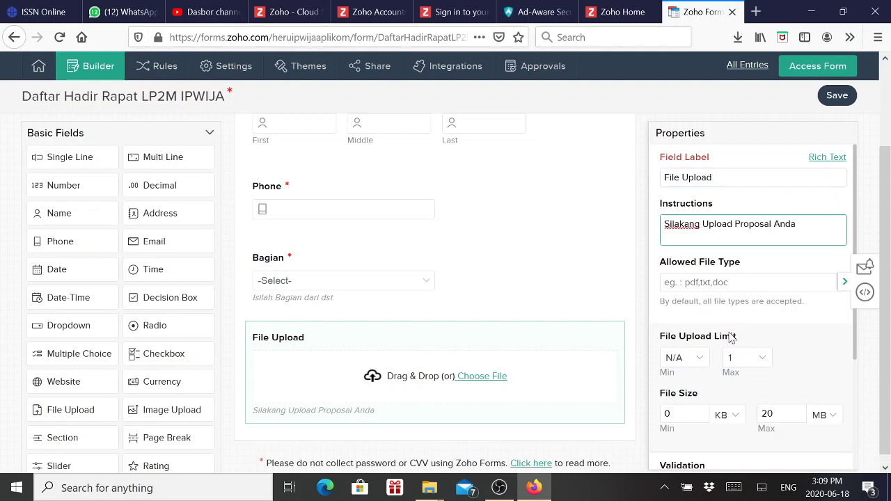
scroll(770, 361, down, 1)
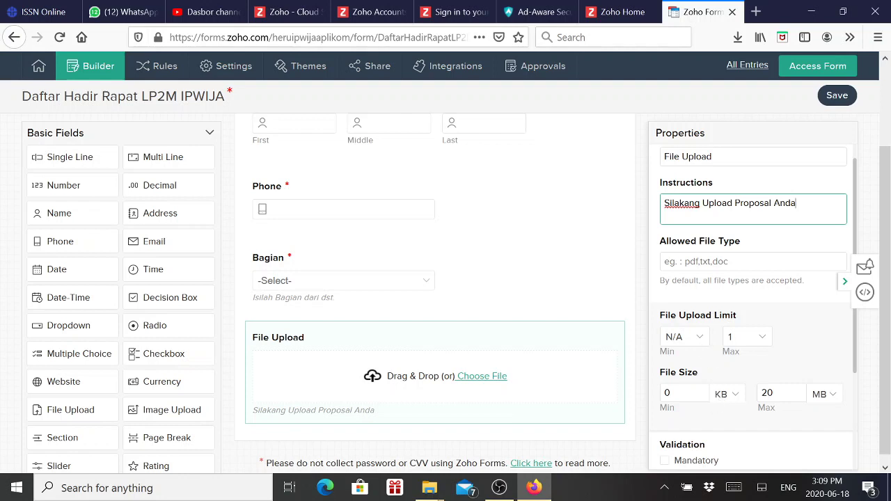
scroll(764, 398, down, 2)
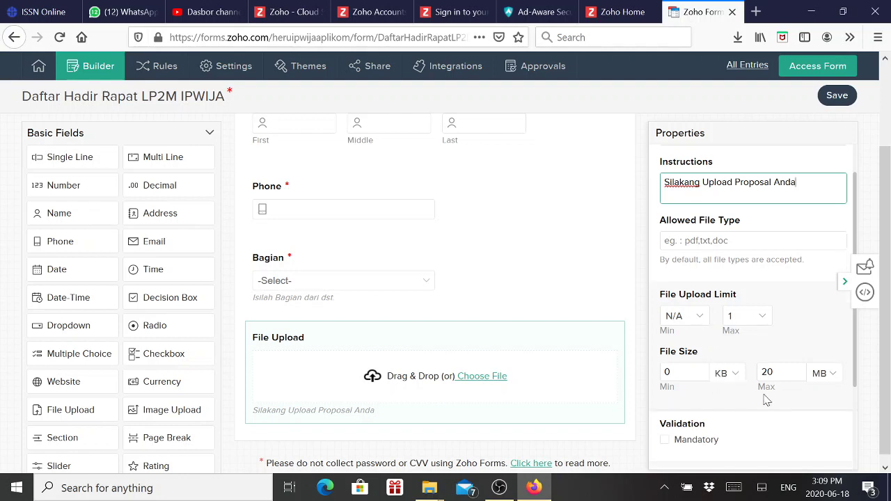
scroll(764, 397, down, 1)
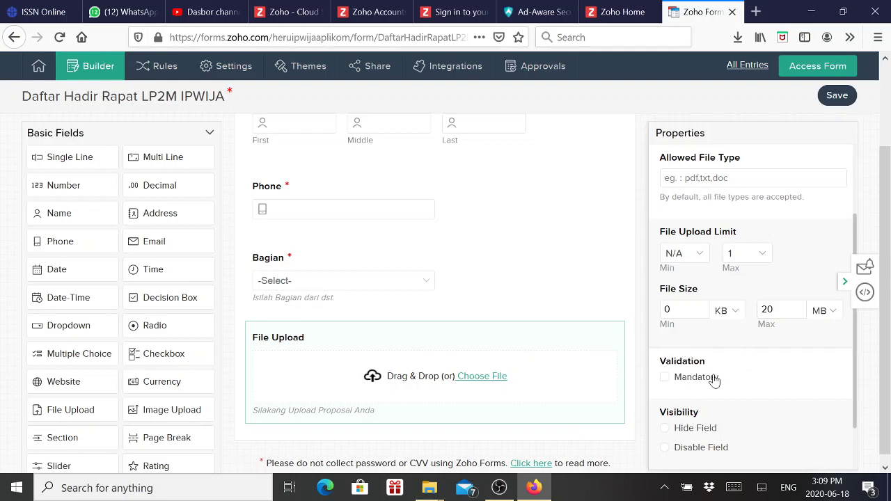
scroll(730, 385, down, 1)
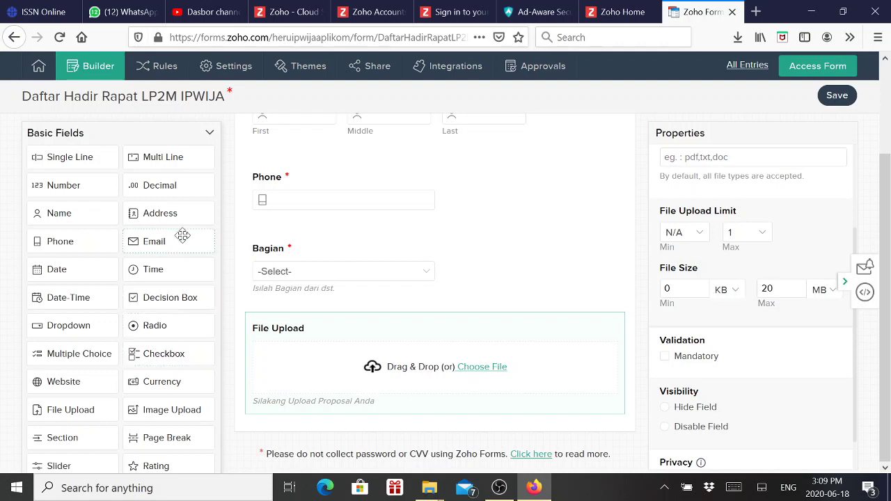
scroll(181, 235, up, 4)
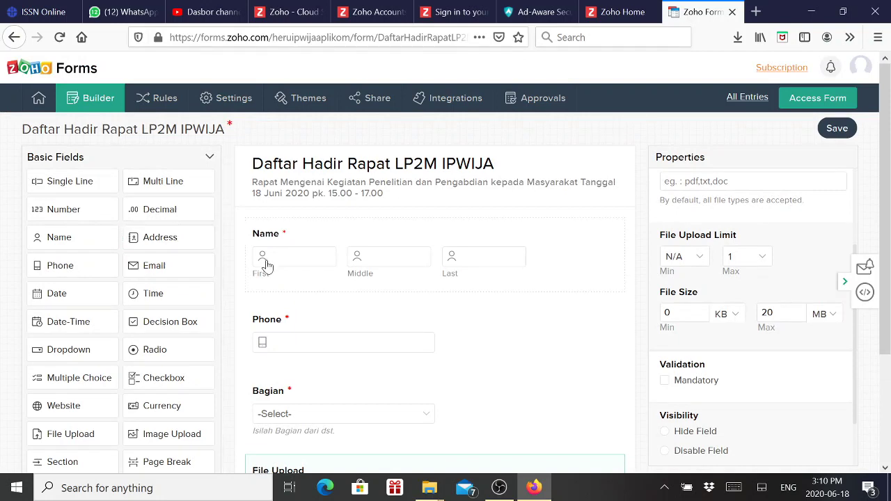
scroll(334, 307, down, 4)
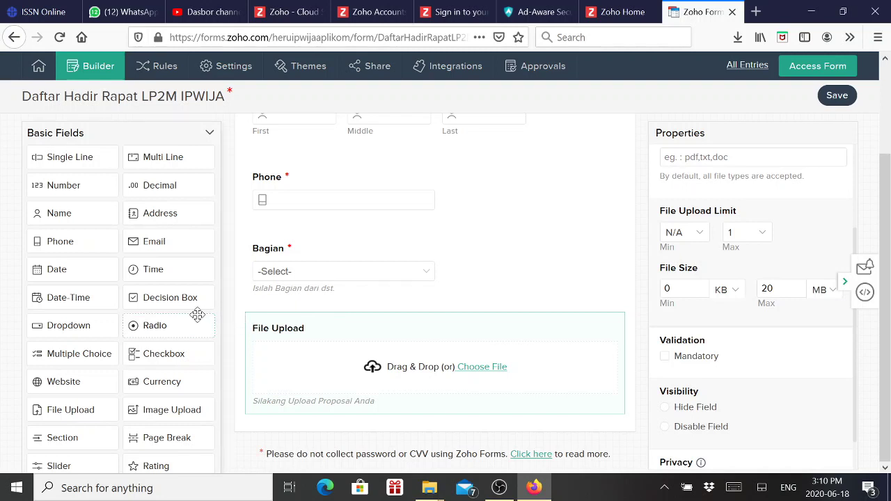
scroll(197, 313, up, 5)
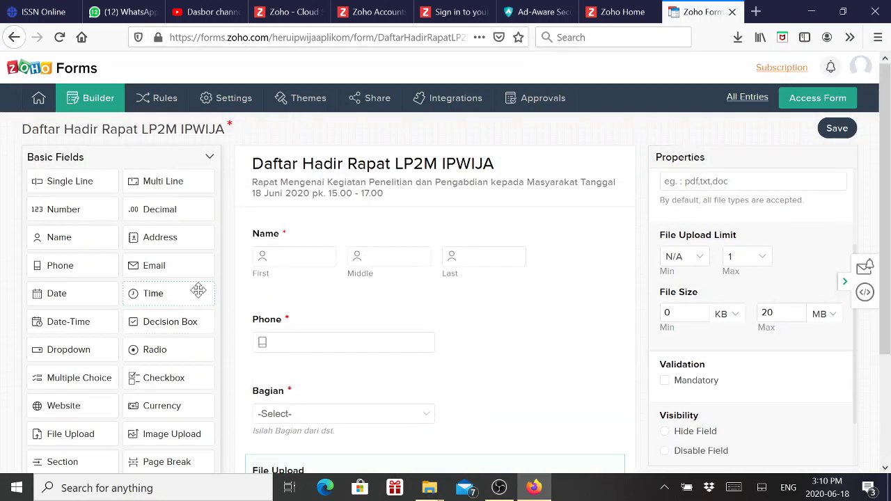
Add a mandatory 'Tanda Tangan' signature field with signing instructions and save the form
click(210, 159)
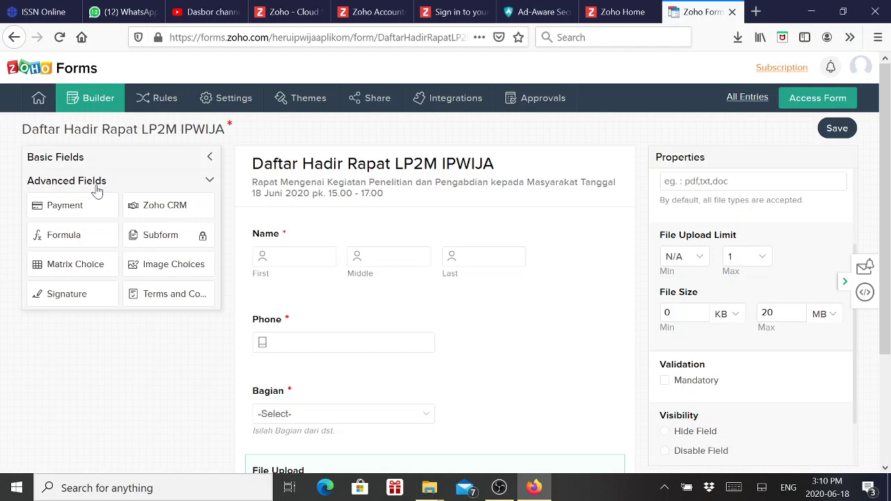
click(67, 302)
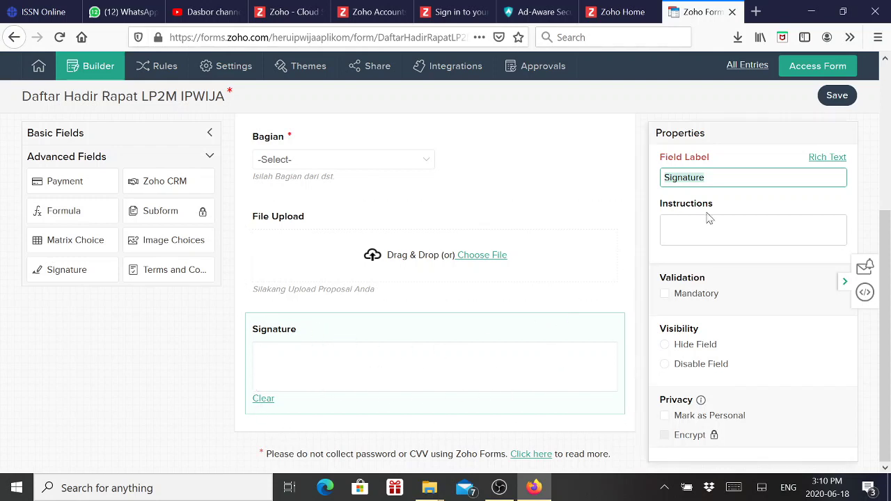
click(705, 178)
double_click(705, 178)
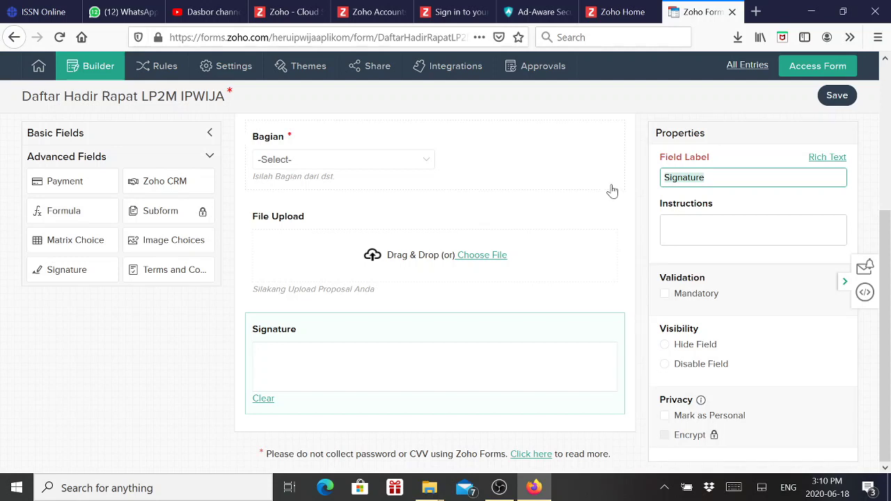
text(Tanda Tangan)
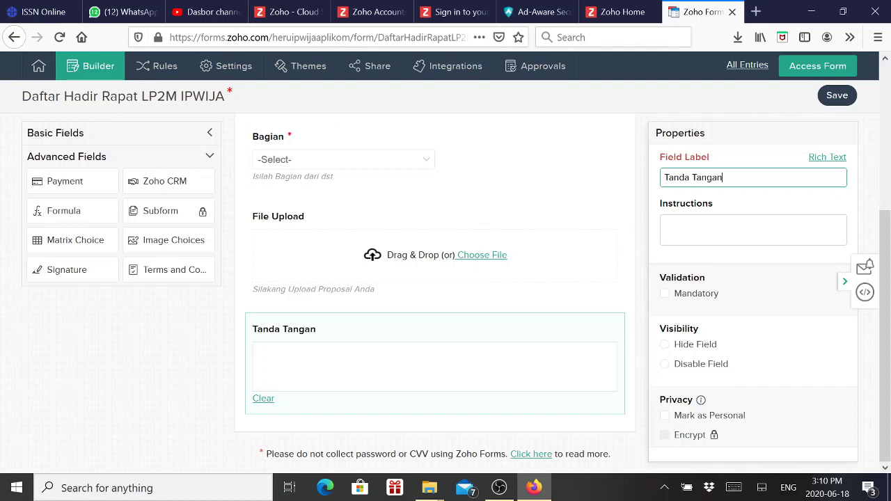
key(Tab)
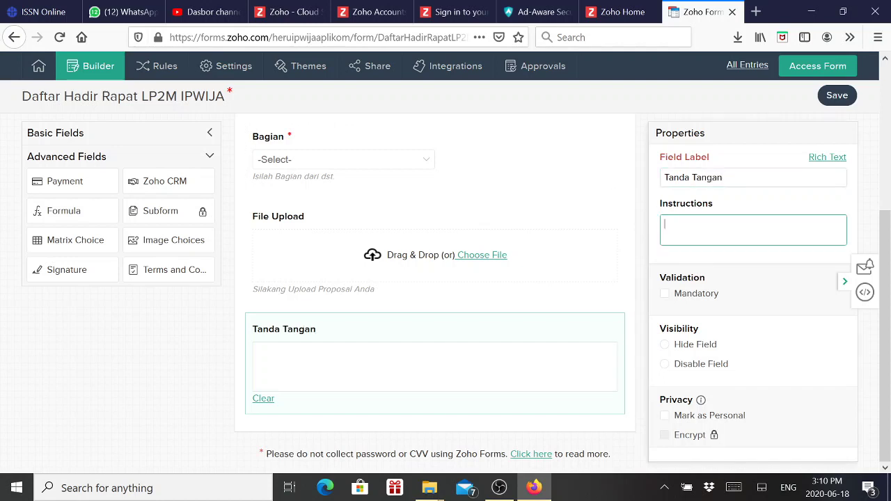
text(Silakang)
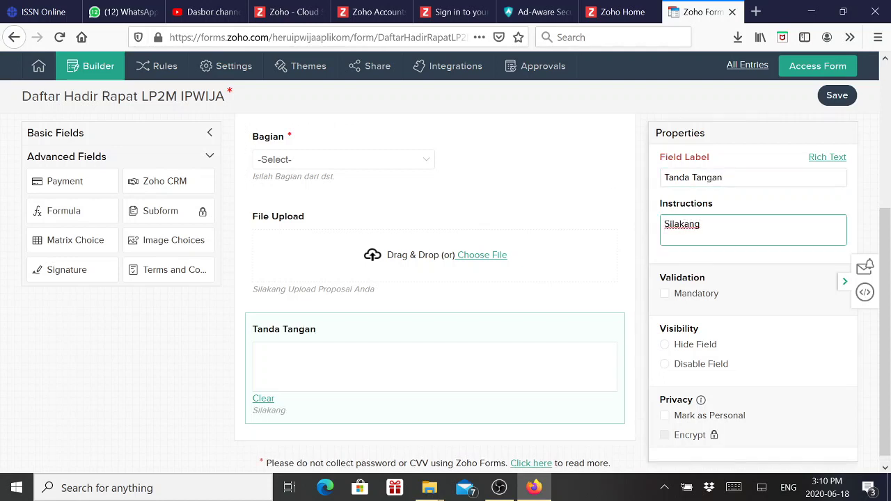
text( Tanda Tangan di)
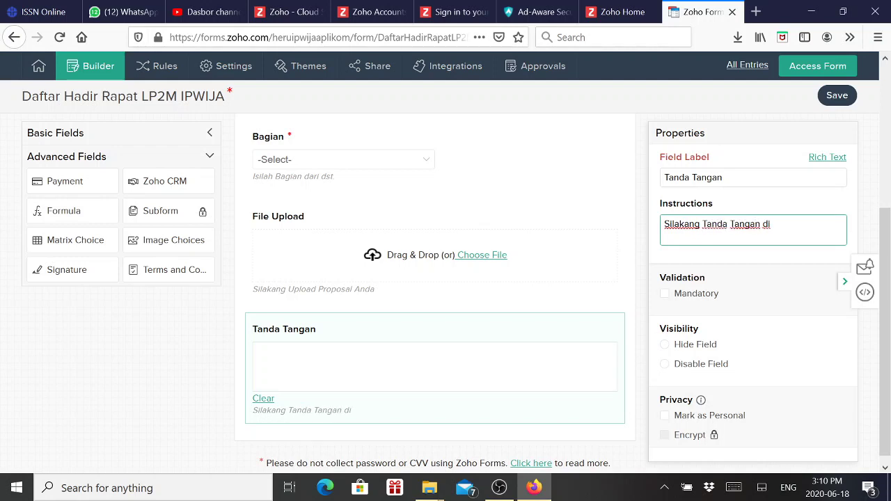
text( Kotak  tanda tangan)
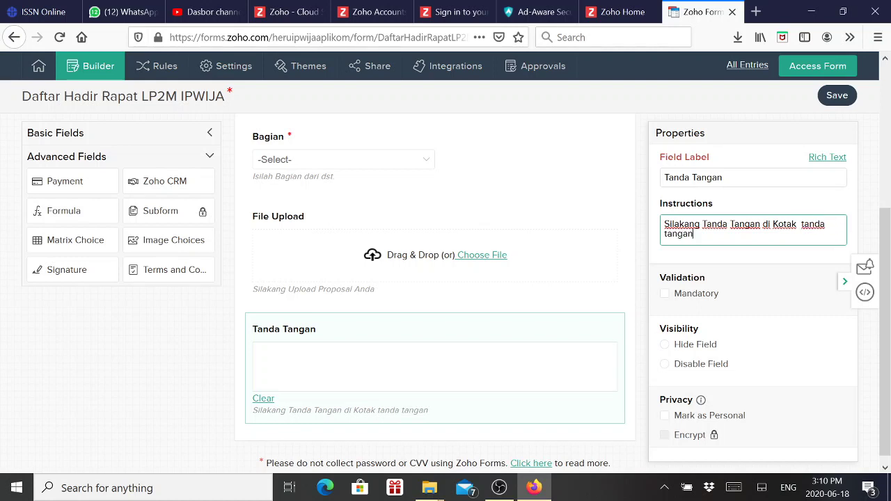
click(665, 294)
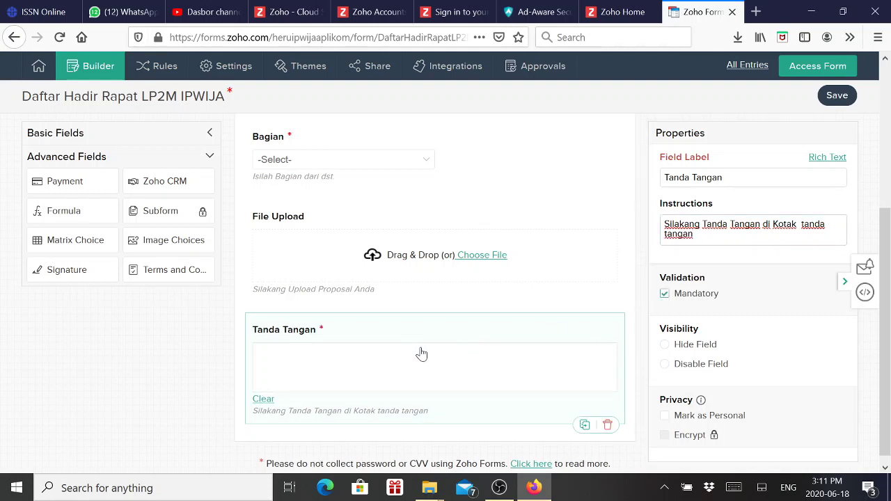
scroll(386, 356, up, 5)
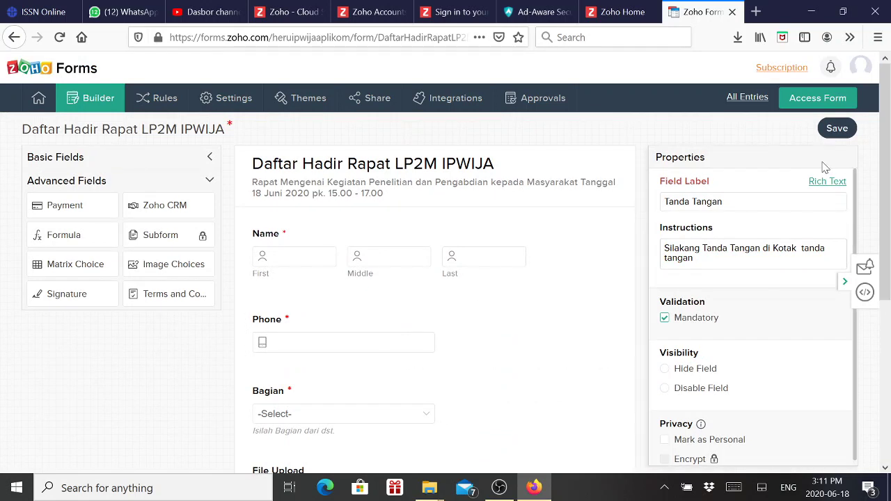
click(839, 129)
Bring up the form's overall properties, then its Themes page showing the Default theme
click(91, 102)
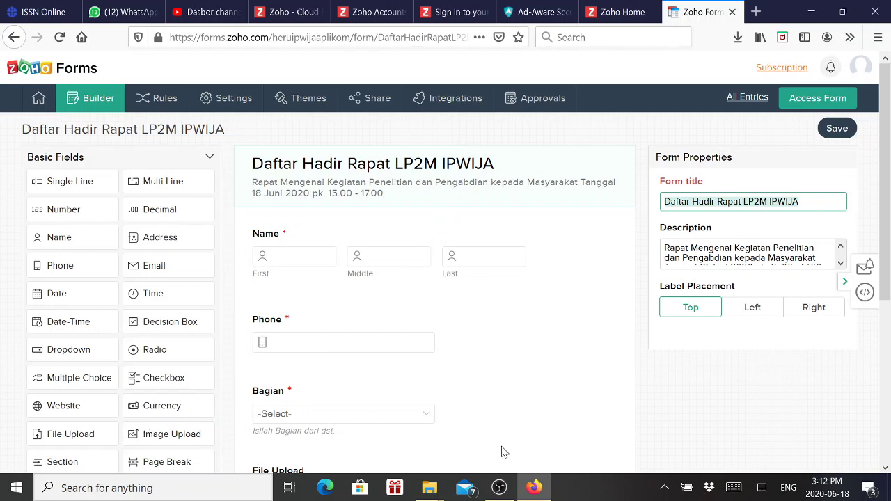
click(312, 102)
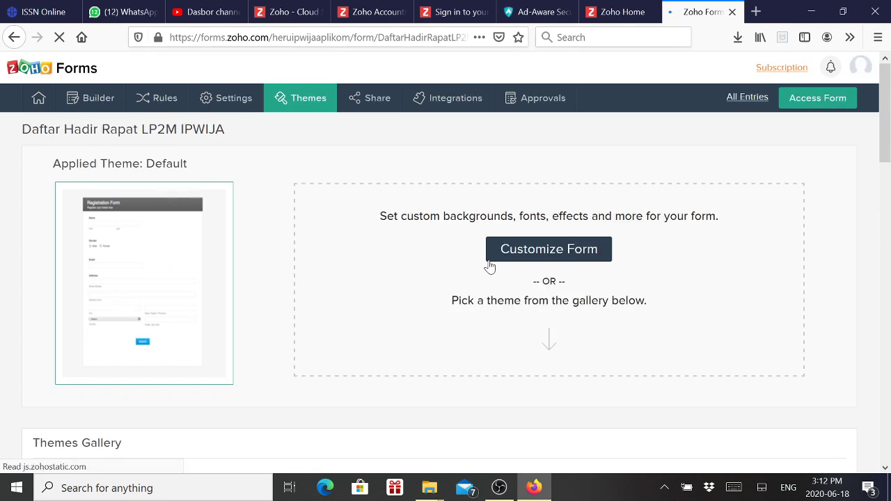
Pick the Wooden theme in the Themes Gallery and confirm it replaces Default
scroll(414, 282, down, 3)
scroll(414, 284, down, 4)
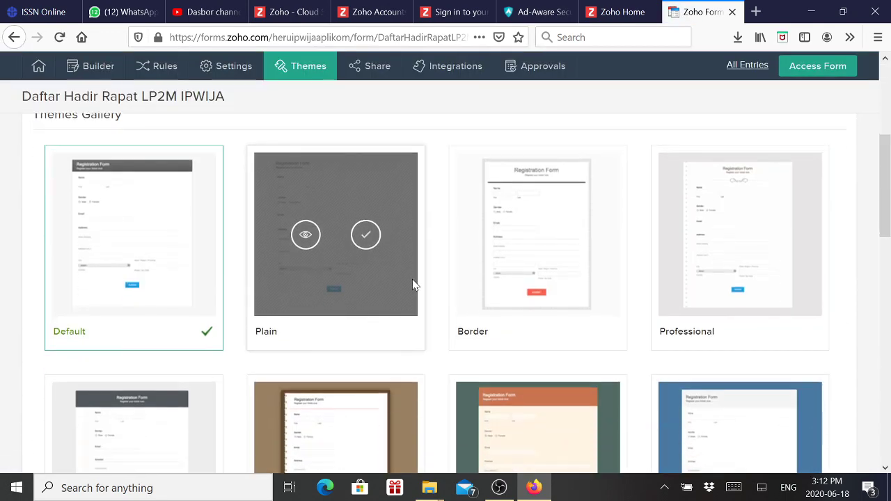
scroll(437, 287, down, 1)
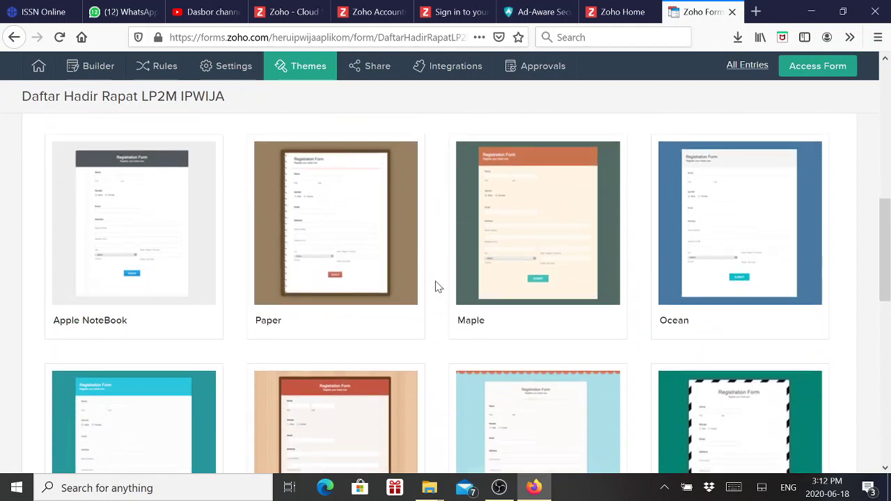
scroll(360, 358, down, 2)
click(368, 313)
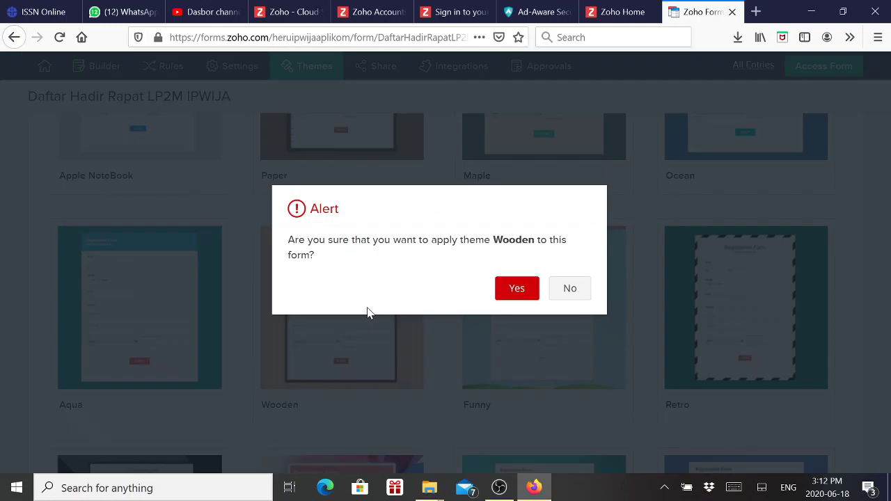
click(516, 289)
scroll(514, 286, up, 6)
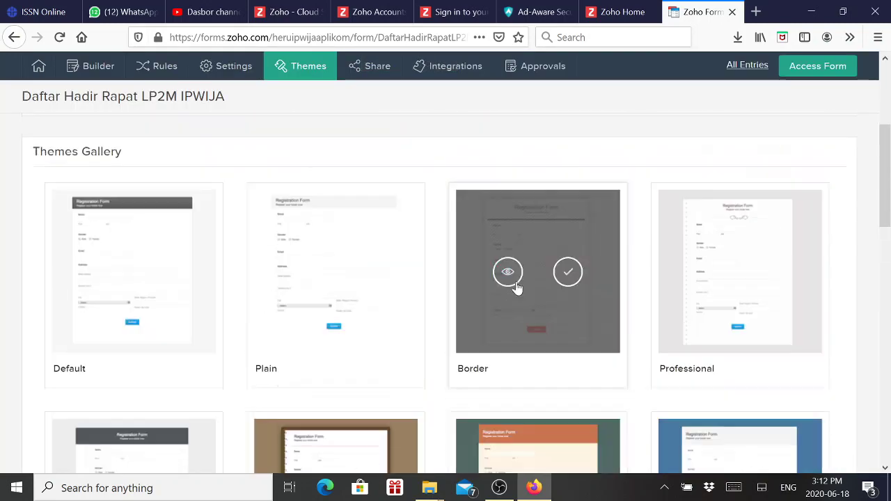
scroll(516, 283, up, 4)
mouse_move(216, 260)
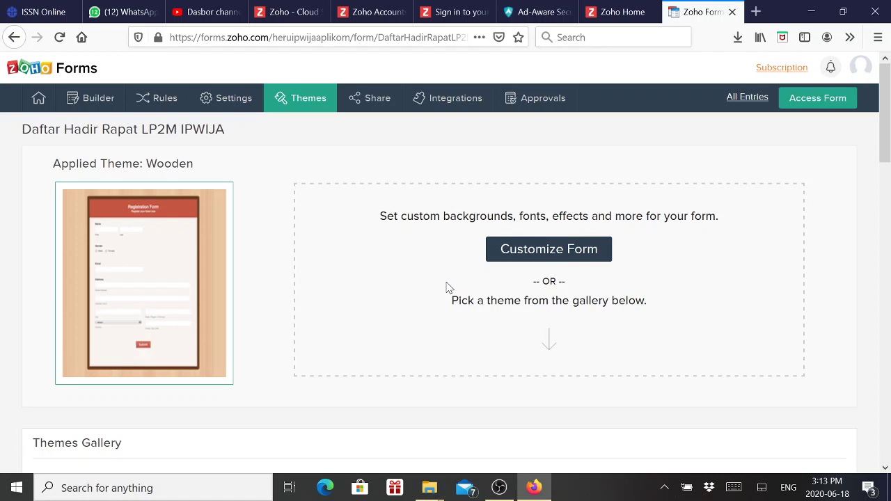
In the live form, draw a test signature in Tanda Tangan, clear it, and close the tab
click(832, 101)
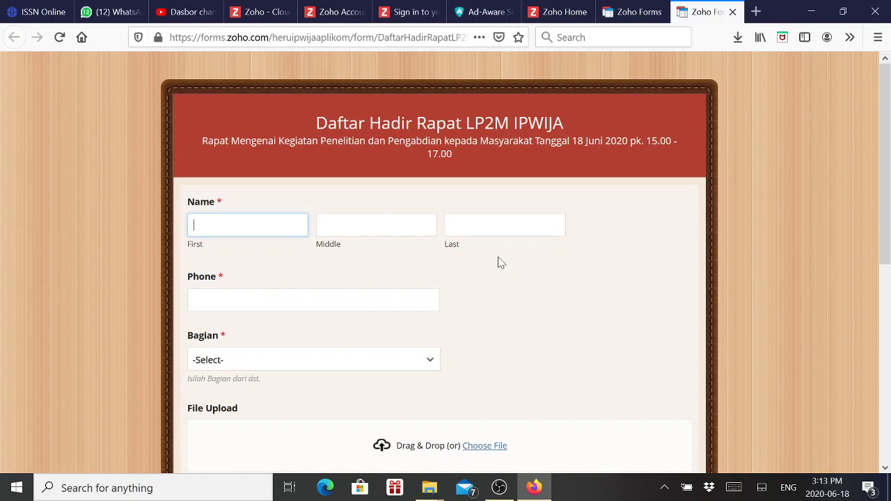
scroll(463, 254, down, 4)
drag(407, 234, 474, 265)
drag(482, 267, 458, 295)
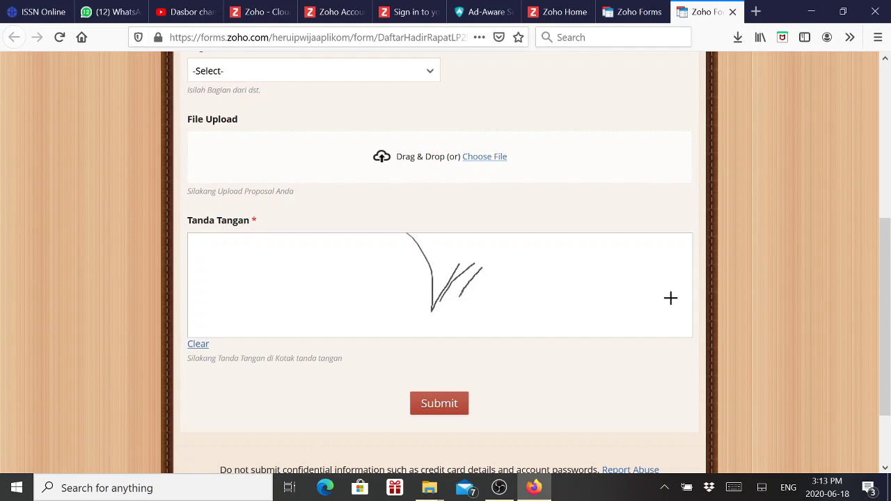
mouse_move(371, 274)
mouse_down()
mouse_move(418, 292)
mouse_move(539, 276)
mouse_move(621, 298)
mouse_up()
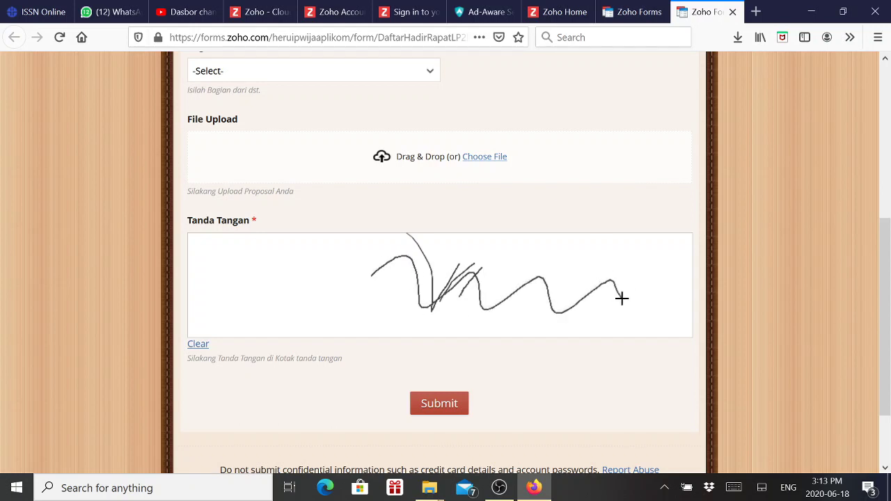
click(198, 345)
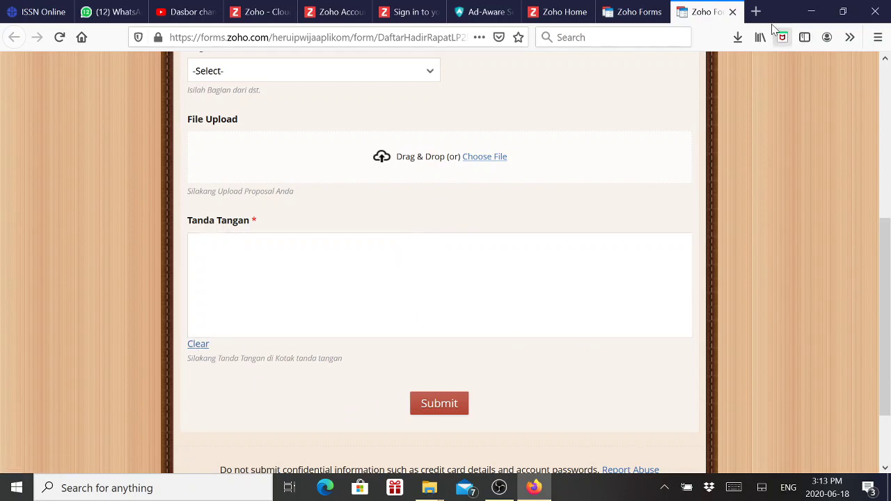
click(733, 12)
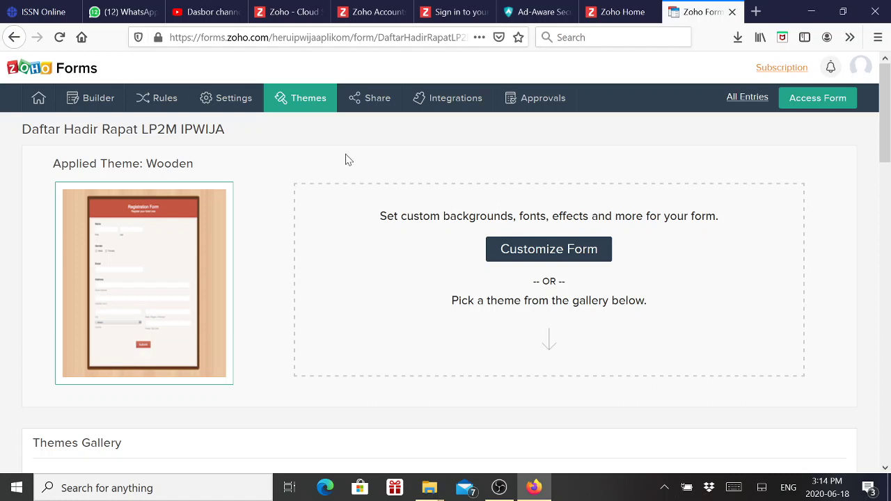
Try the form's Share page, which shows Access Denied until the account email is verified
click(378, 104)
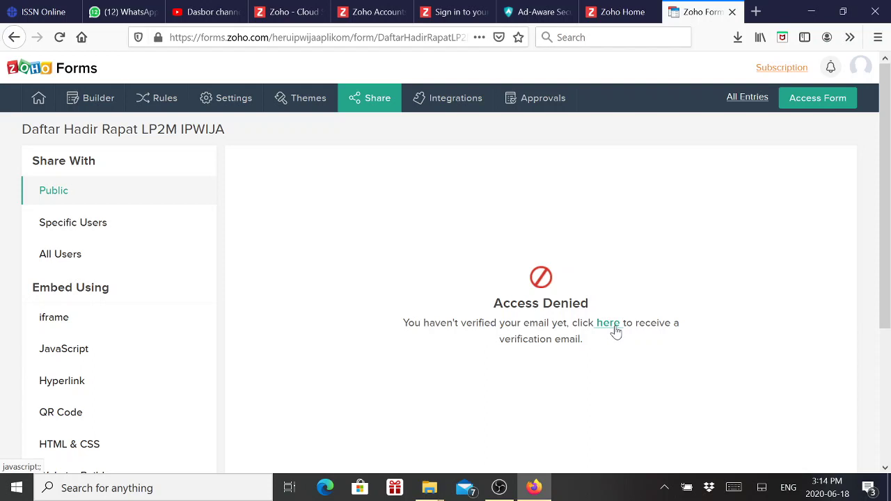
mouse_move(535, 489)
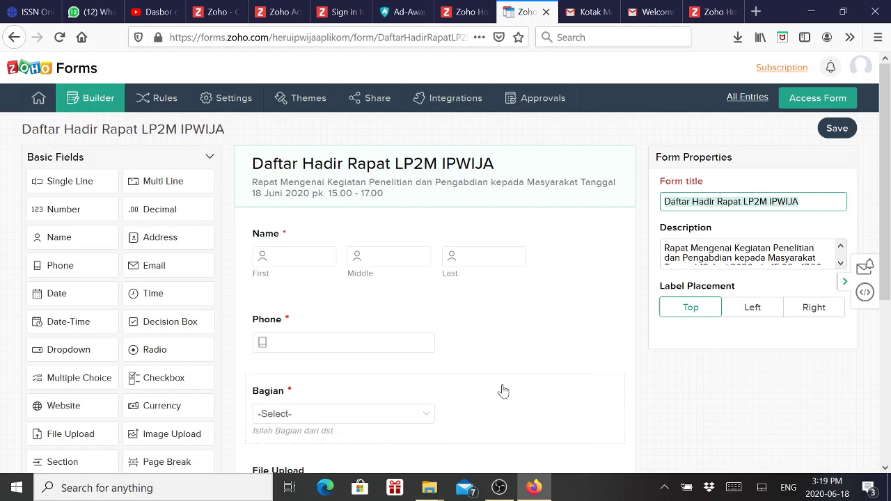
Open the attendance form's Public sharing options and copy its Form Permalink URL
click(375, 105)
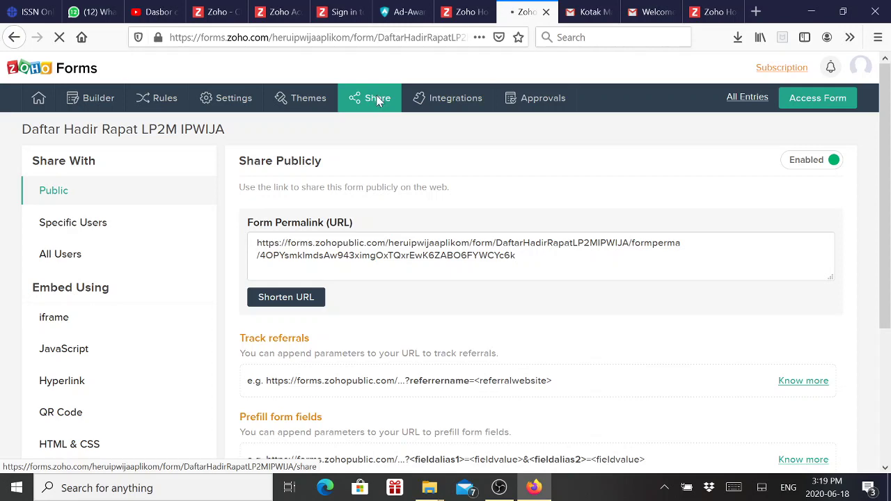
scroll(388, 220, down, 4)
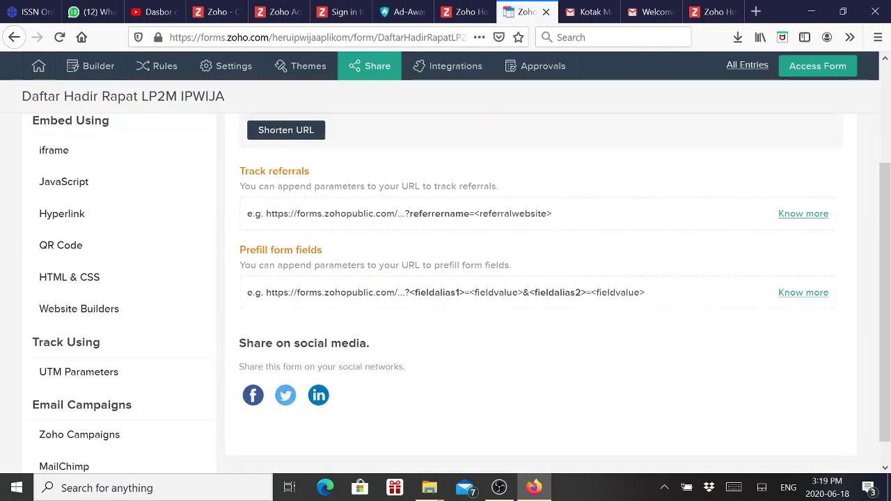
scroll(392, 209, up, 4)
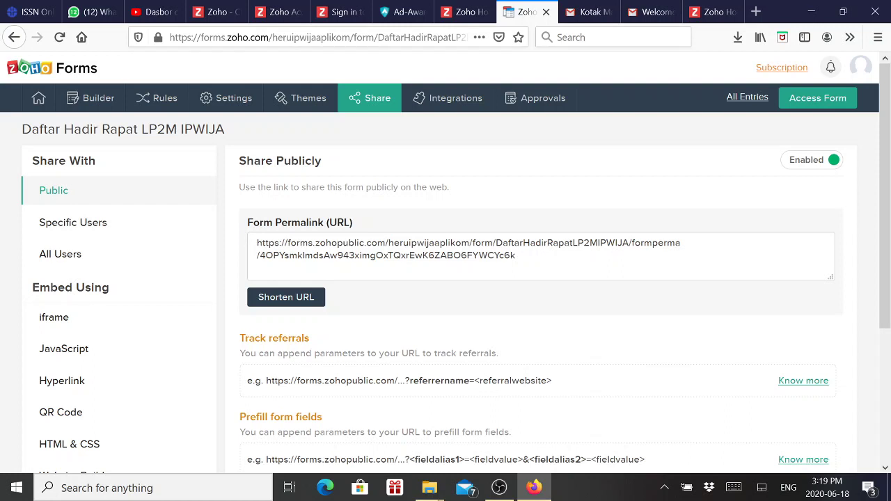
drag(256, 243, 515, 256)
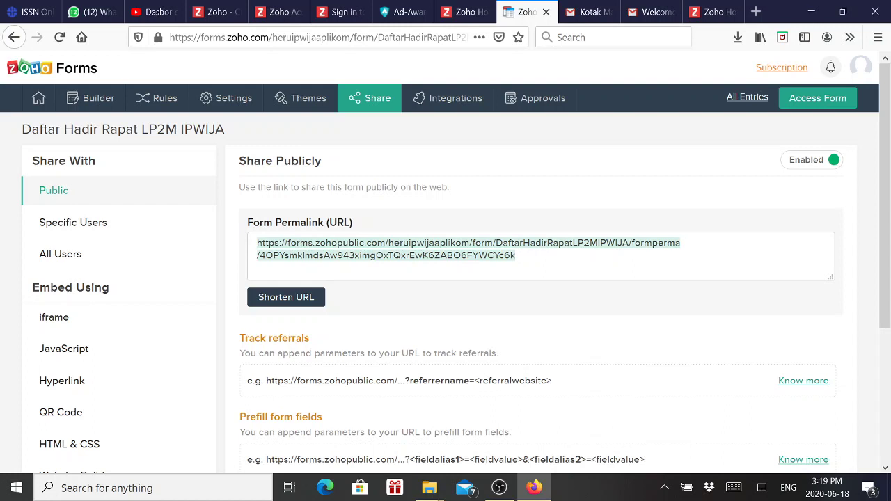
Generate a zfrmz.com shortened URL for the attendance form and copy it
click(286, 298)
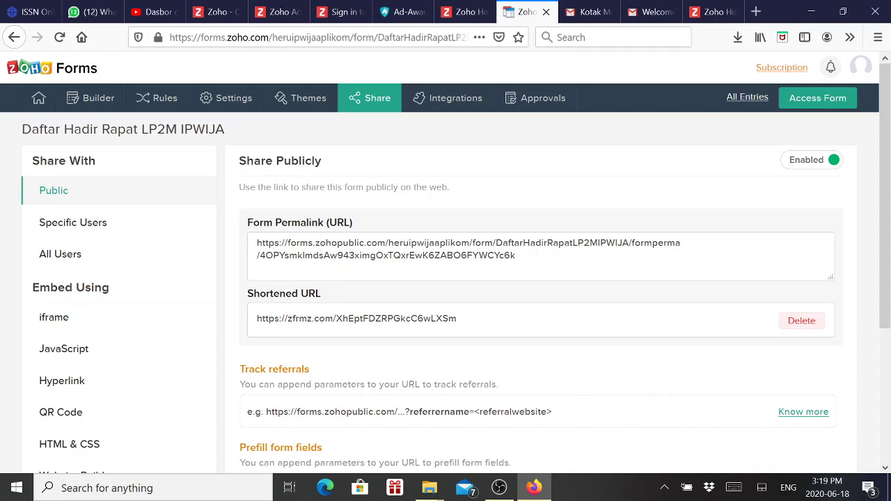
click(356, 319)
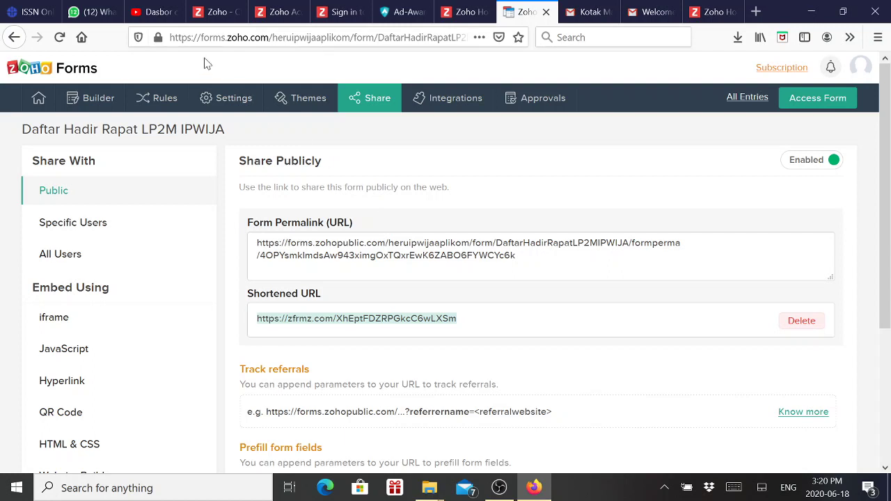
click(103, 17)
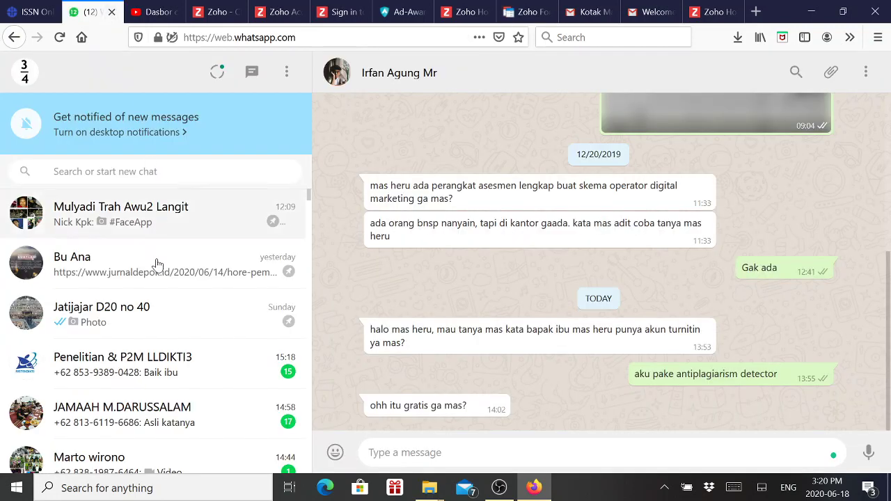
click(152, 325)
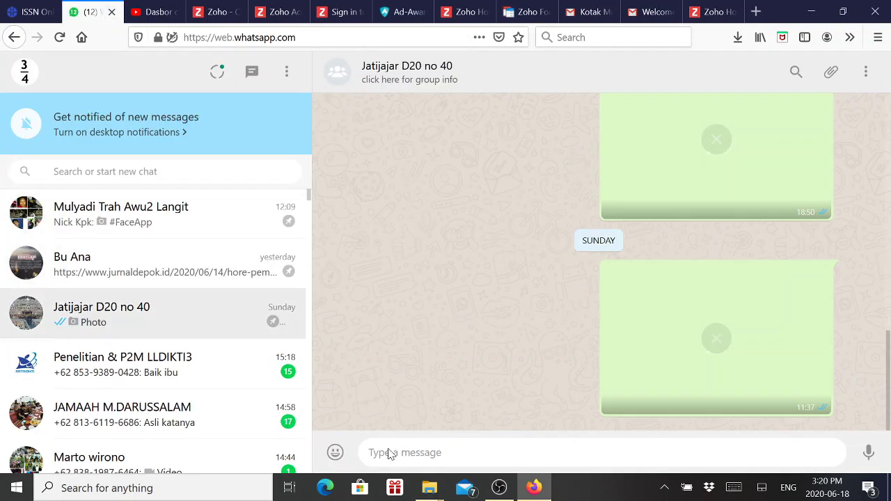
right_click(389, 452)
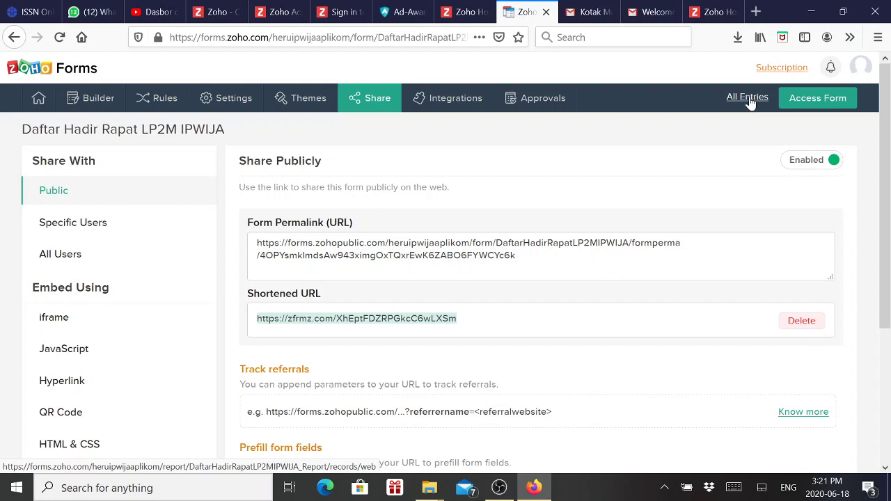
View the form's empty All Entries list, close Export without exporting, and sign out of Zoho
click(748, 98)
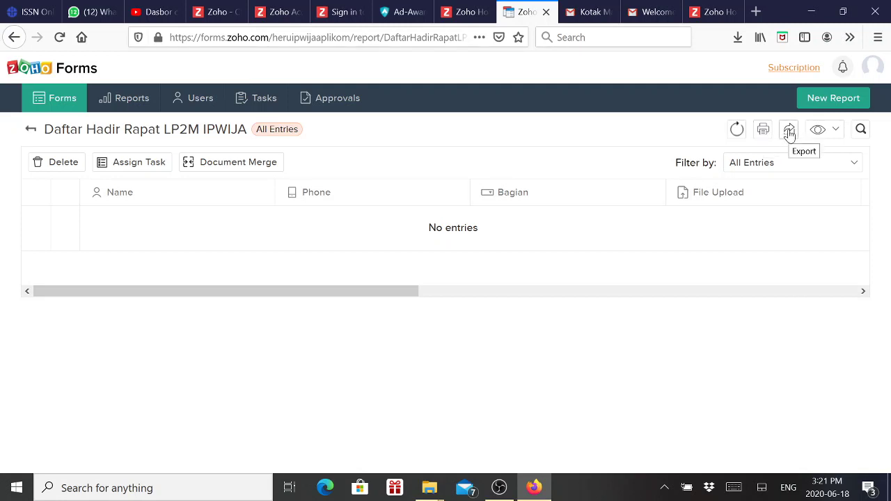
click(789, 132)
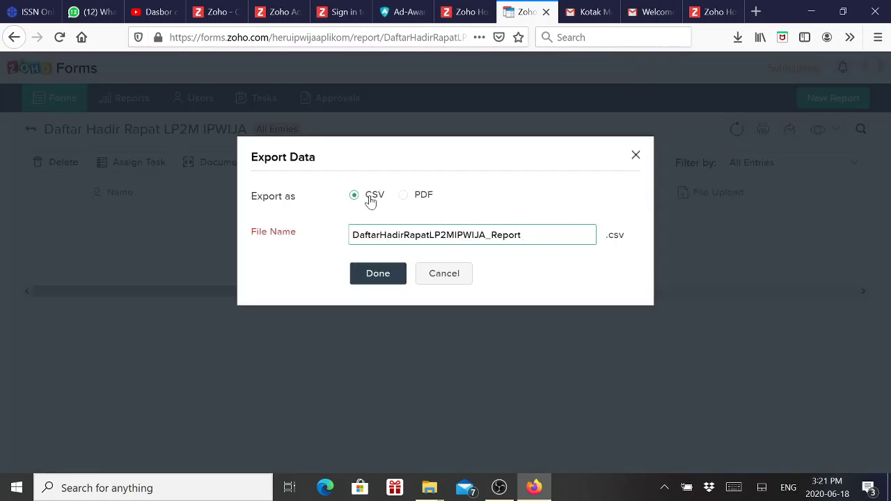
click(636, 155)
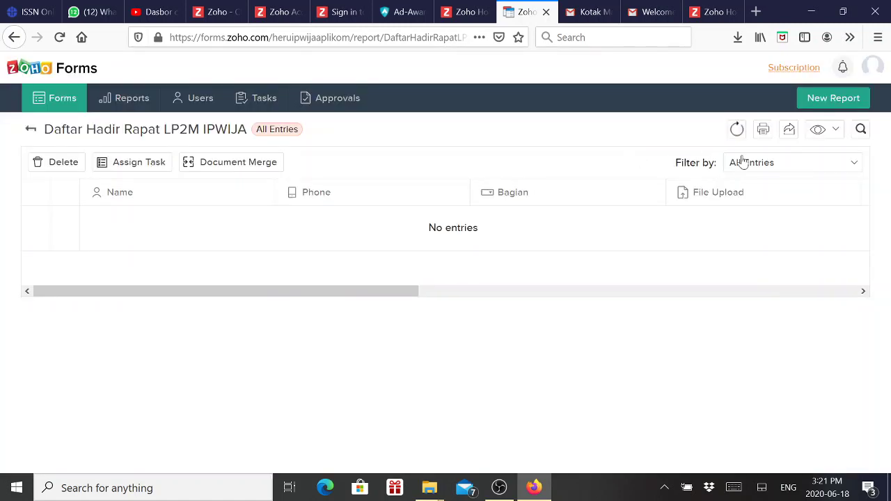
click(872, 67)
click(759, 208)
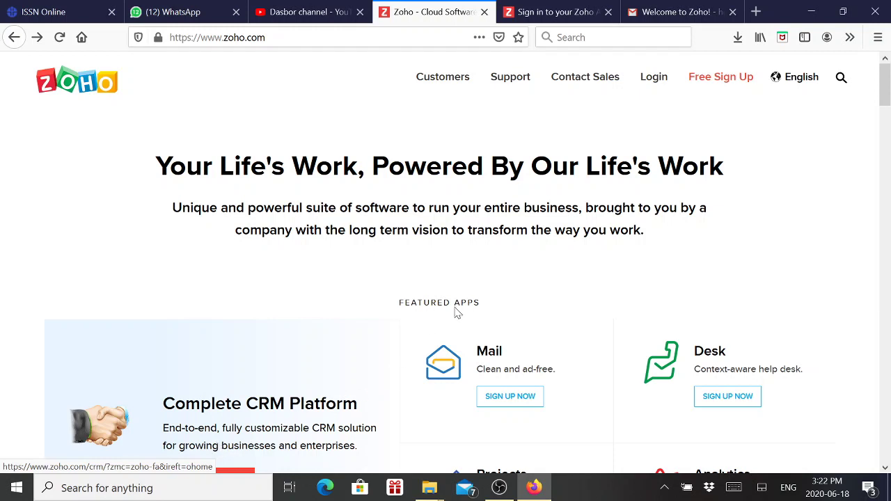
Sign back in to Zoho with the account e-mail, choosing the linked Google account
click(652, 82)
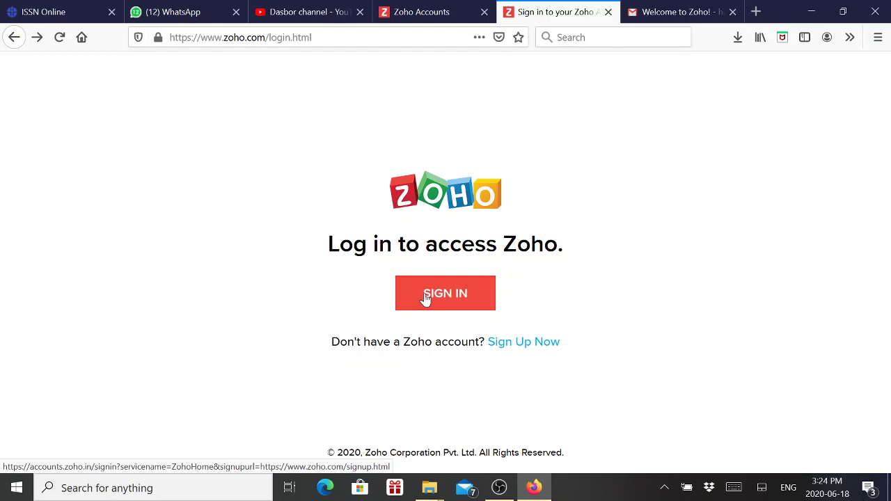
click(330, 37)
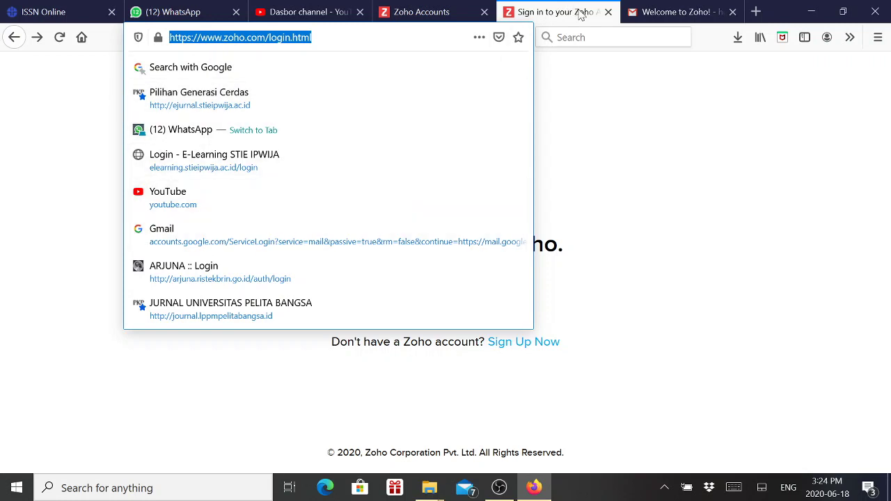
click(633, 241)
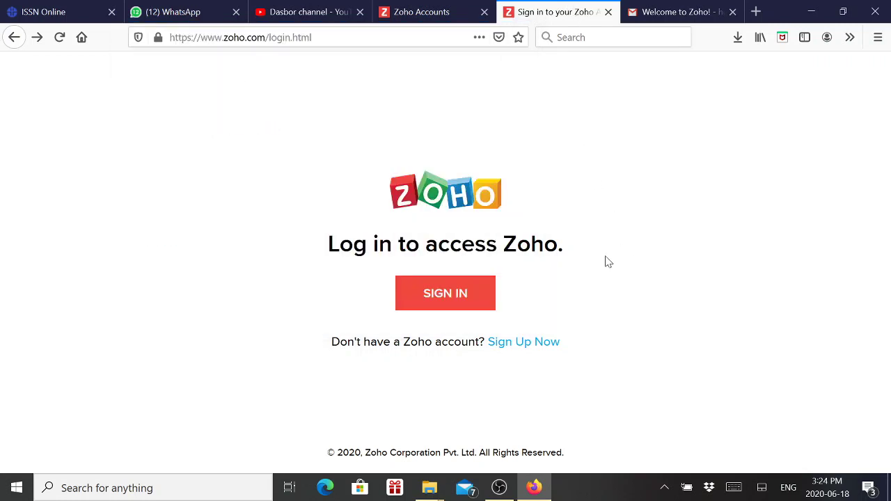
click(460, 300)
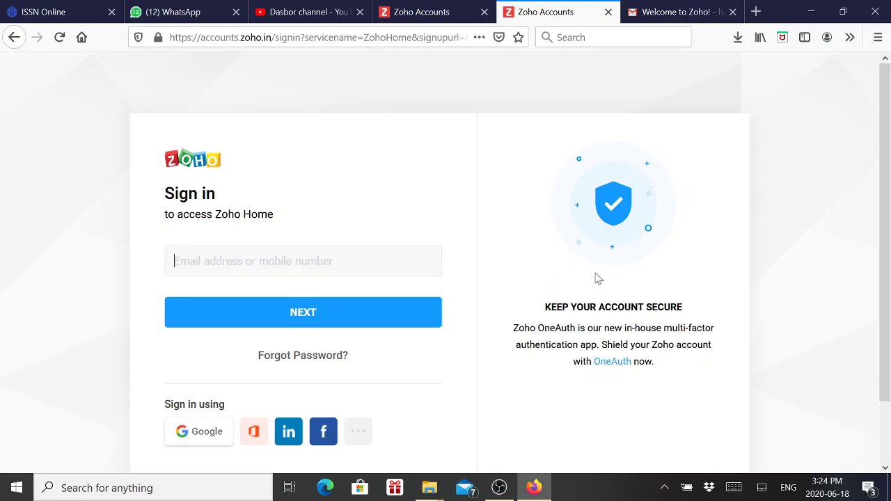
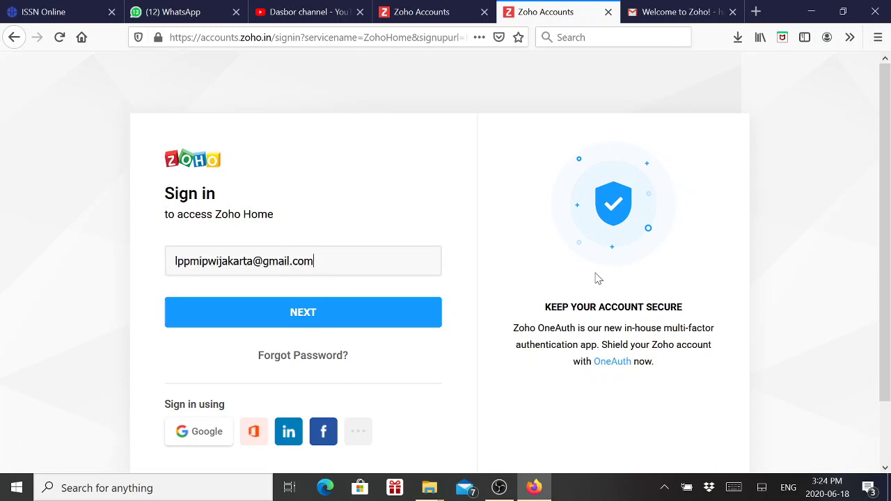
click(351, 324)
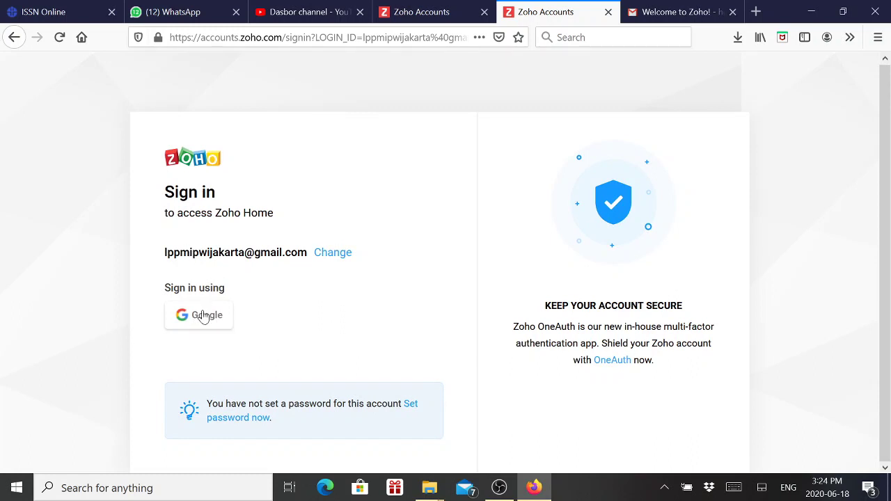
click(203, 317)
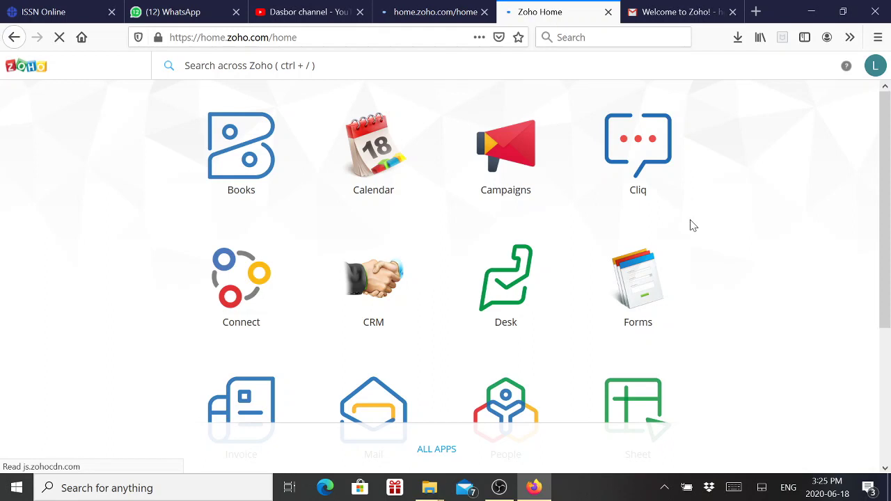
Open Zoho Forms and the RAPAT LP2M form's All Entries report
click(639, 268)
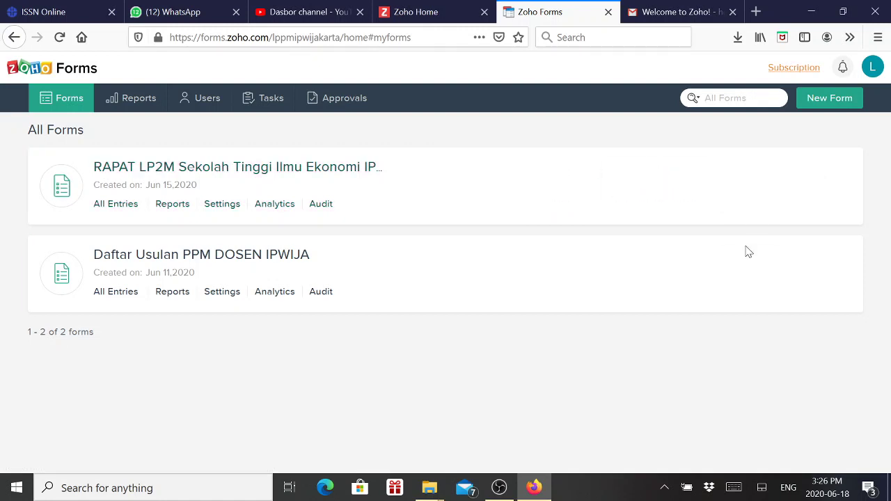
mouse_move(322, 203)
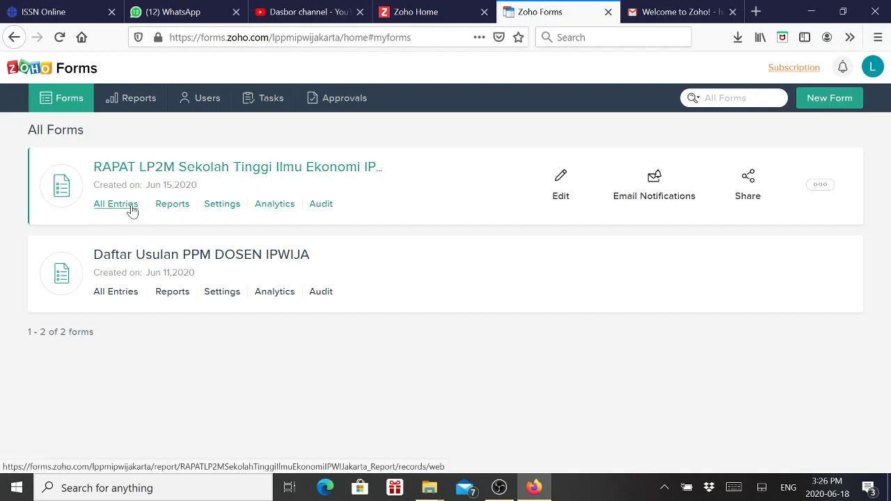
click(132, 210)
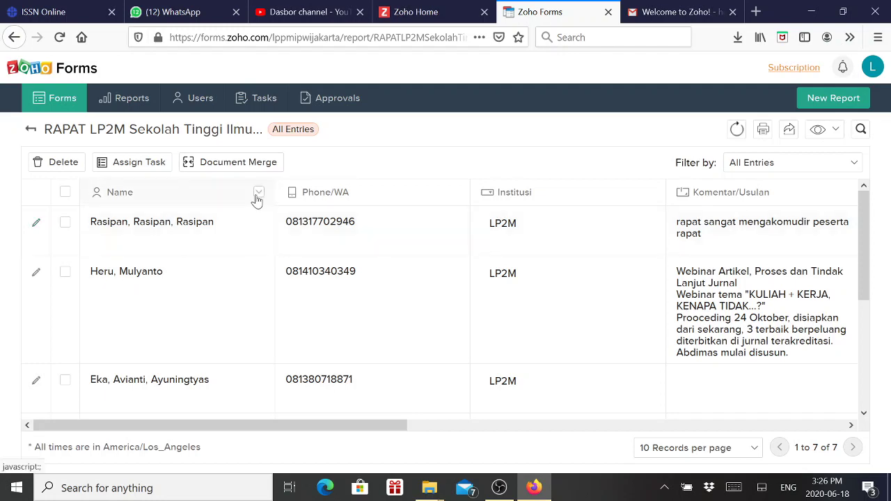
Browse the 7 entries, panning across to the Signature and Added Time columns
scroll(255, 209, down, 4)
scroll(264, 235, down, 1)
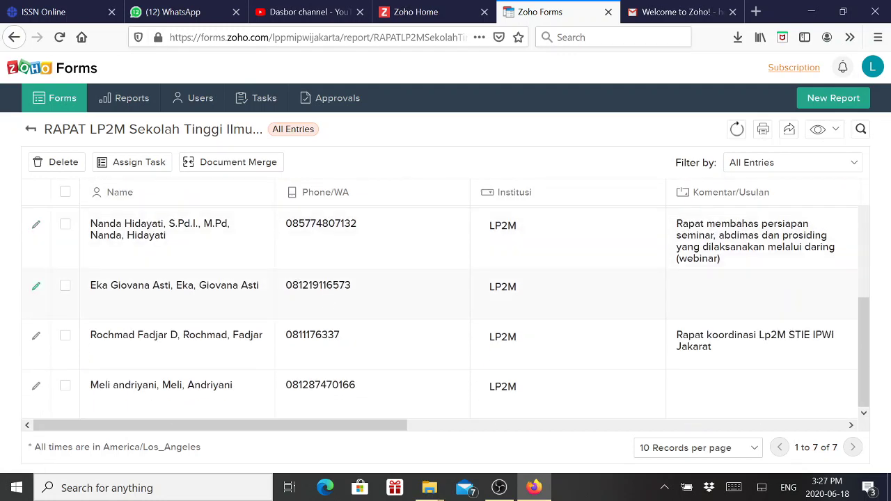
scroll(334, 292, up, 3)
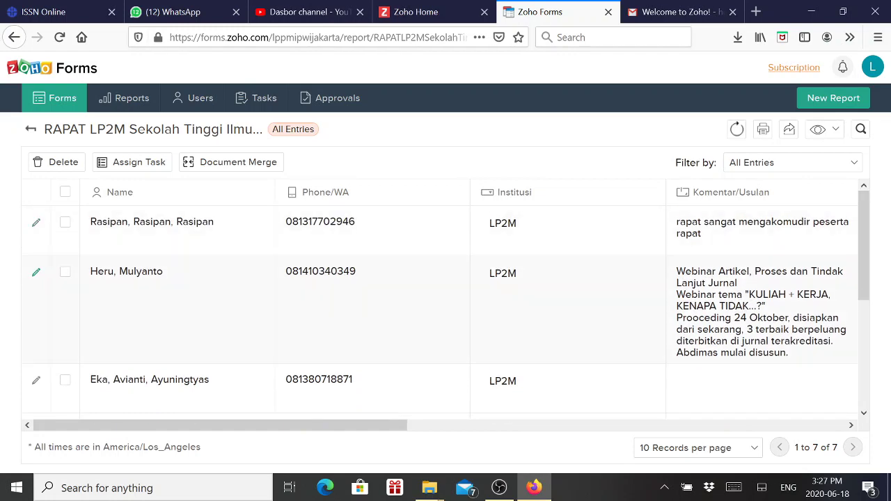
click(772, 426)
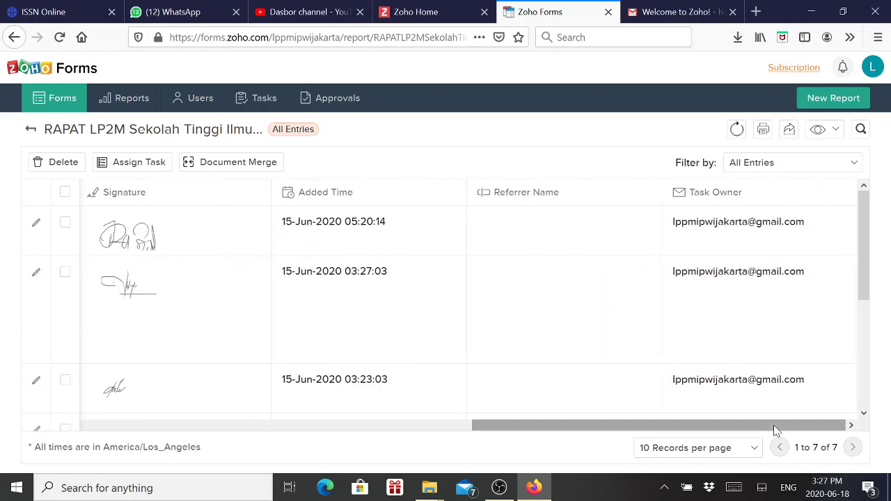
click(259, 425)
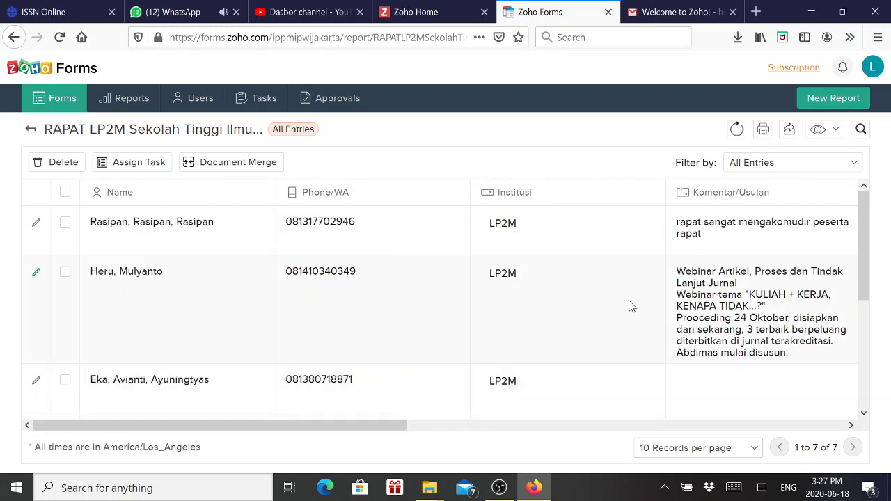
click(851, 425)
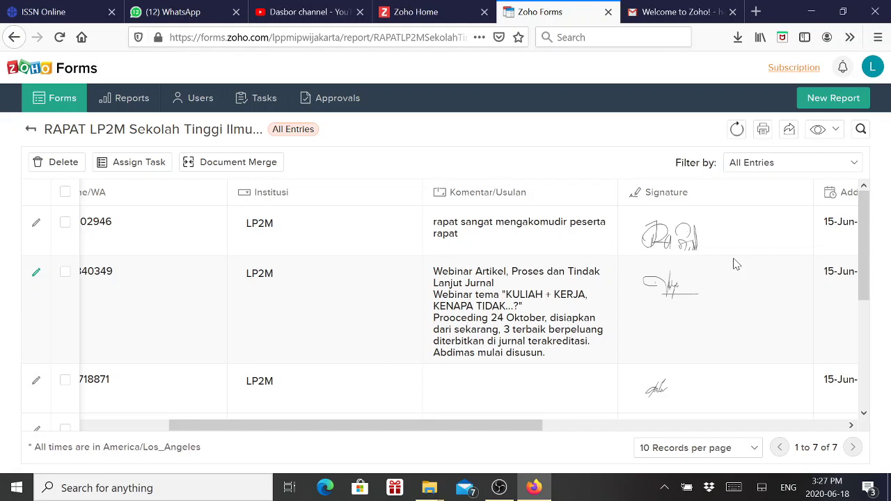
Print the RAPAT LP2M entries in List layout, with Microsoft Print to PDF as printer
click(763, 133)
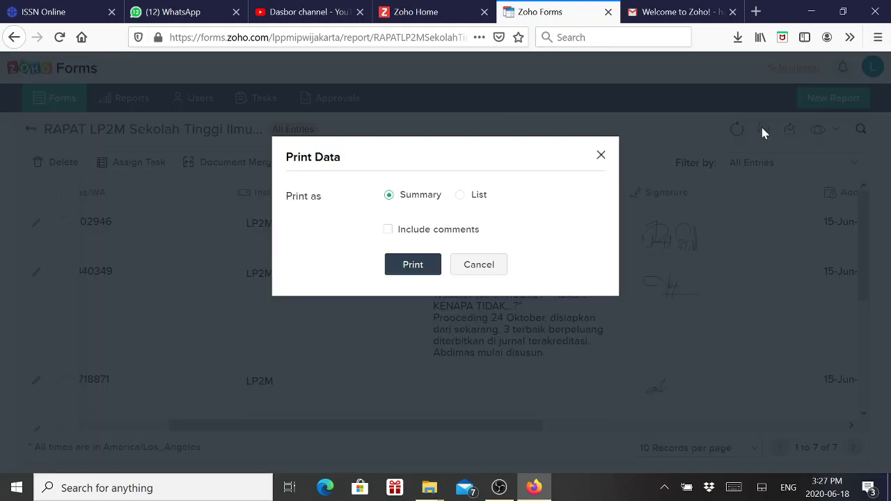
click(461, 196)
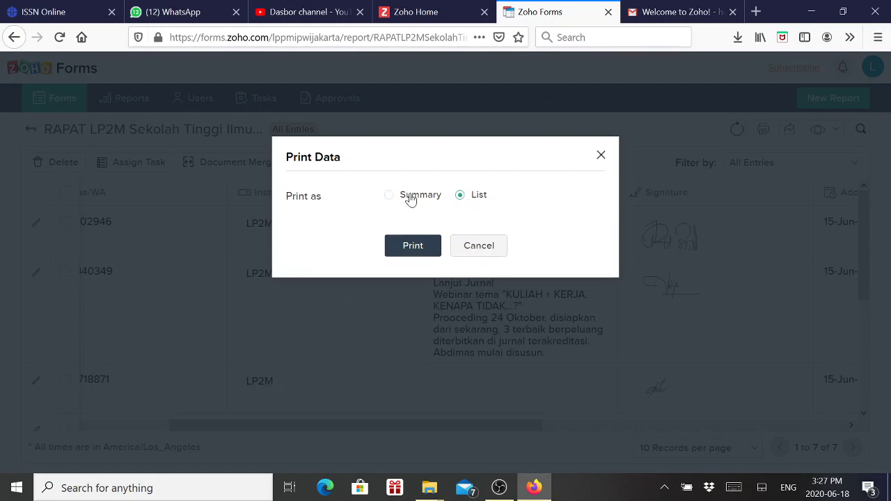
click(412, 198)
click(460, 196)
click(414, 247)
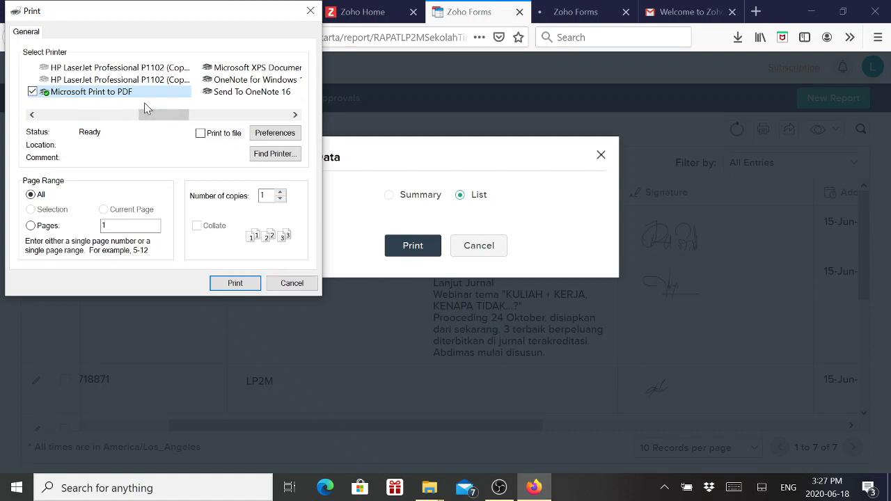
scroll(160, 103, left, 3)
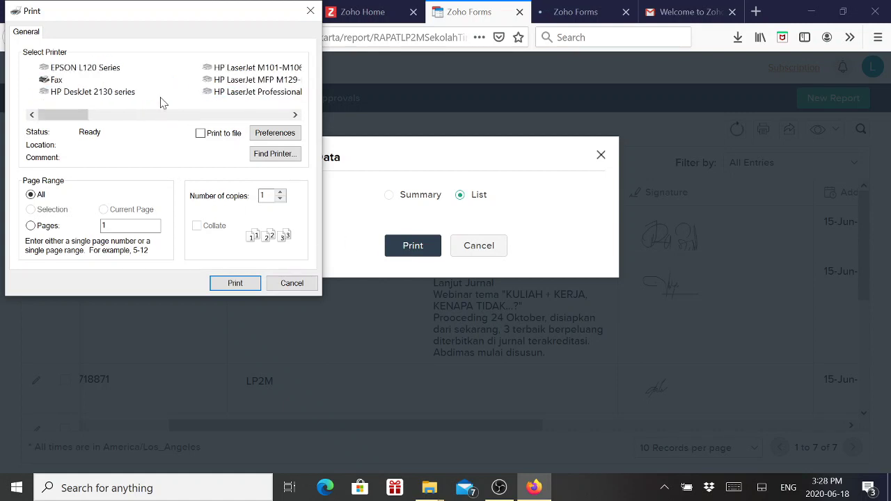
scroll(173, 75, right, 5)
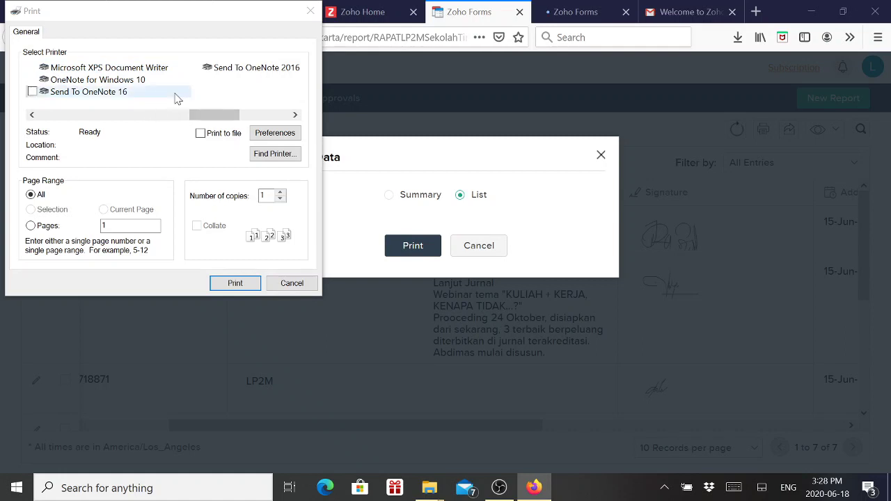
scroll(175, 97, left, 3)
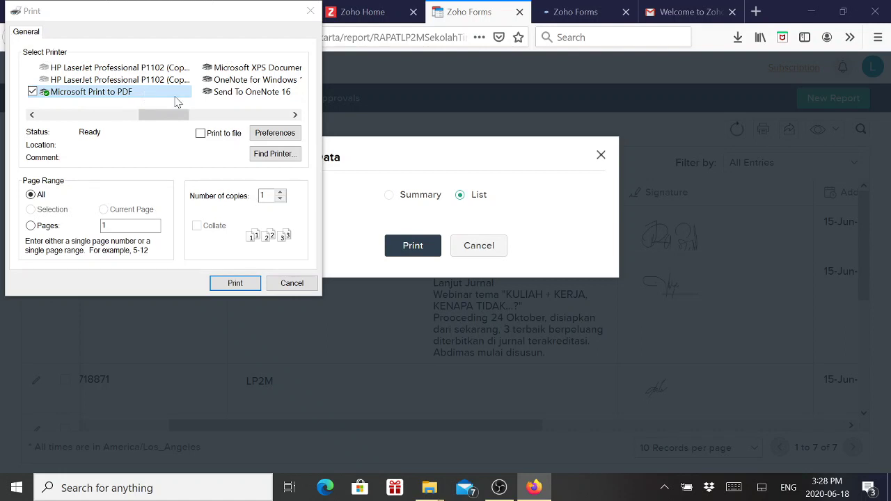
Print the entries to file in Landscape on A4, then cancel the Save Print Output As window
click(201, 134)
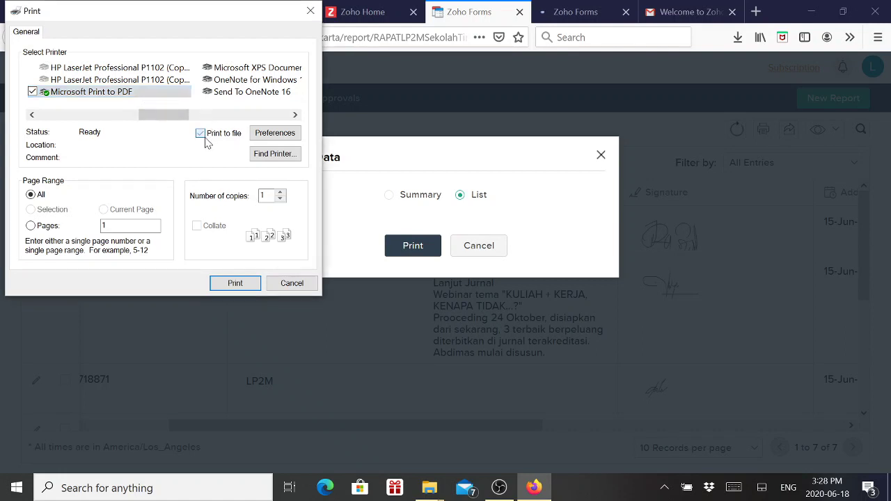
click(276, 137)
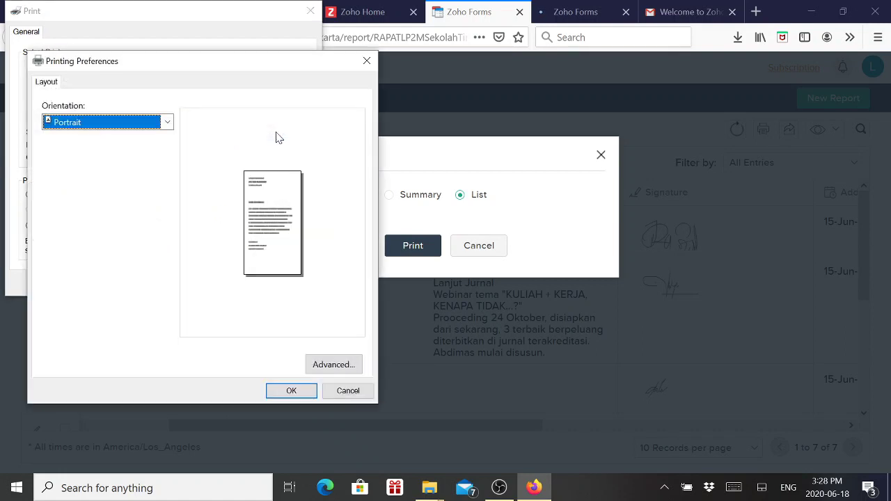
click(129, 123)
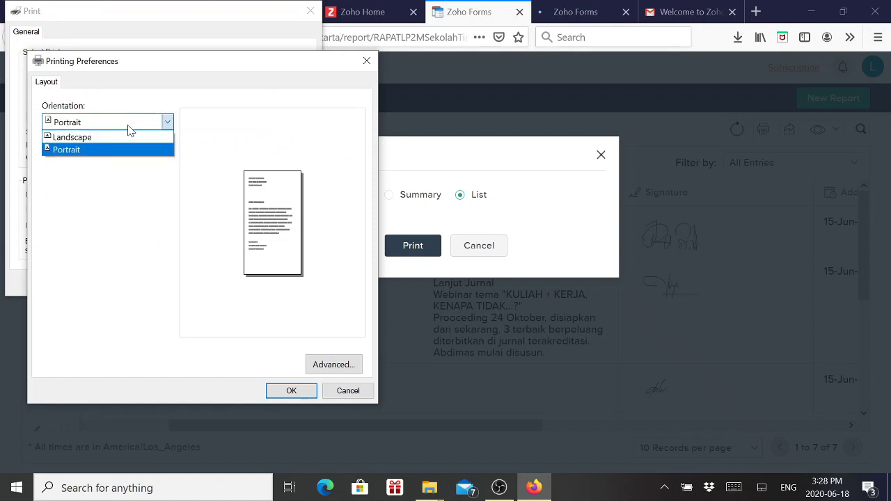
click(126, 139)
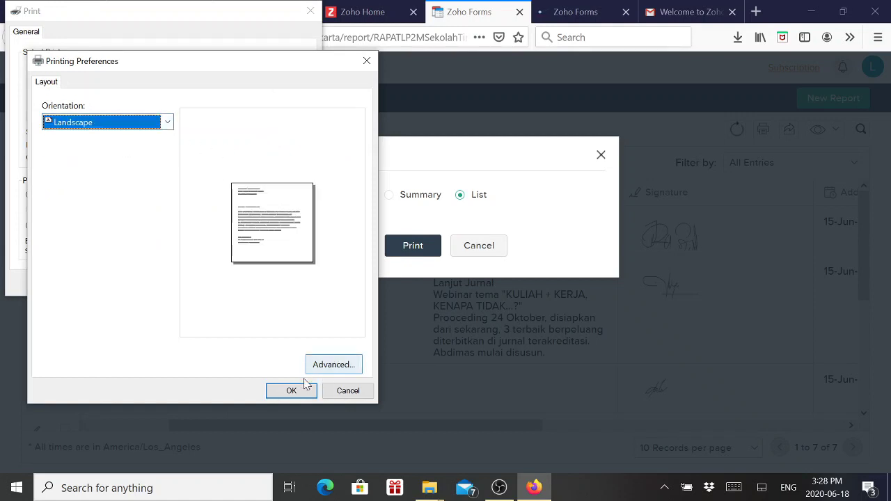
click(322, 369)
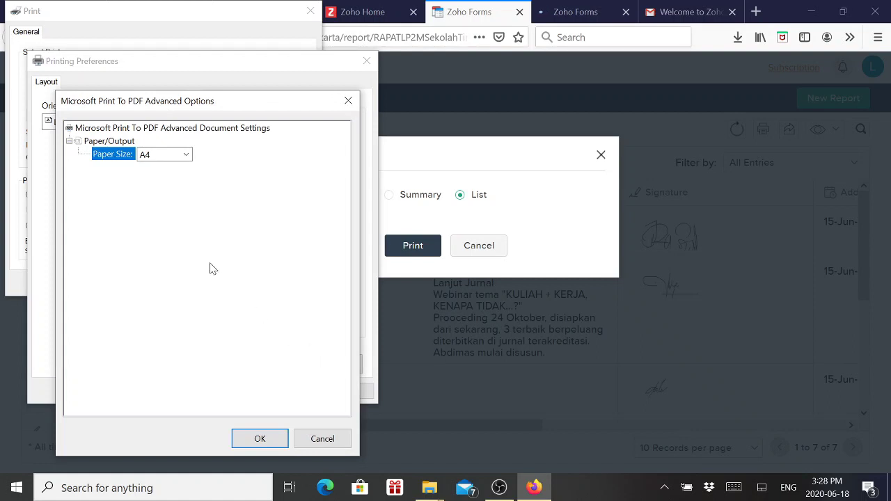
click(264, 440)
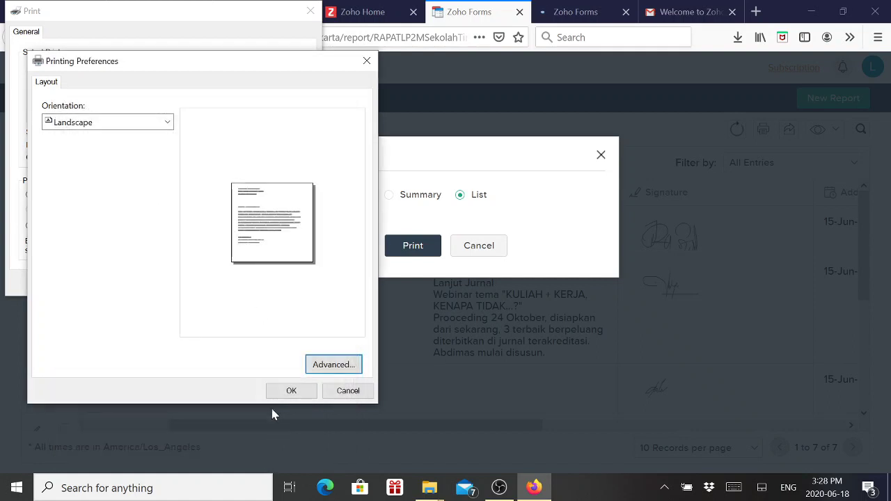
click(291, 391)
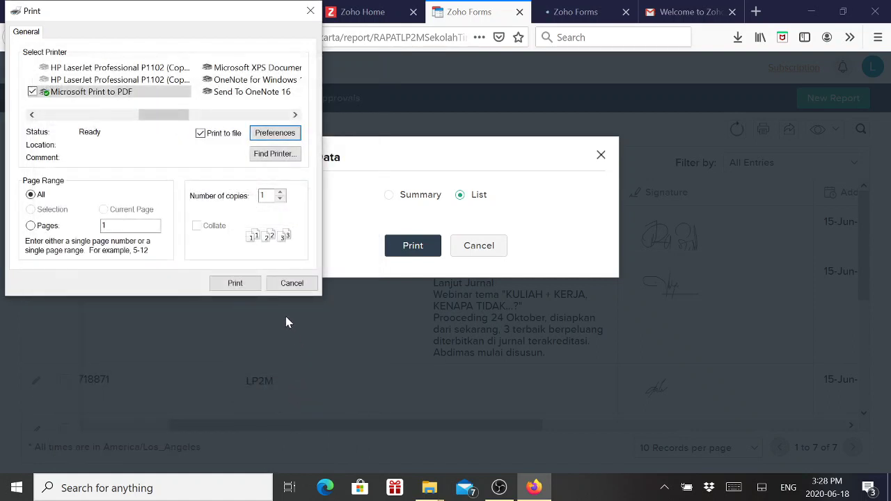
click(235, 283)
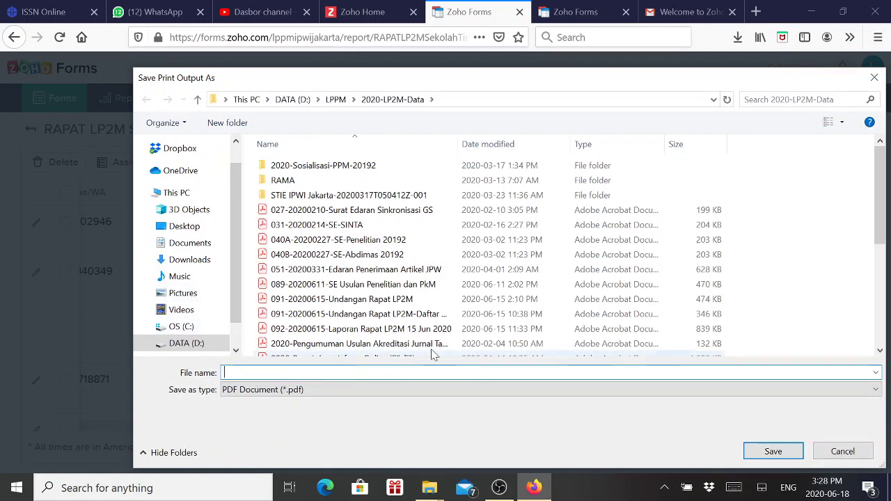
click(875, 76)
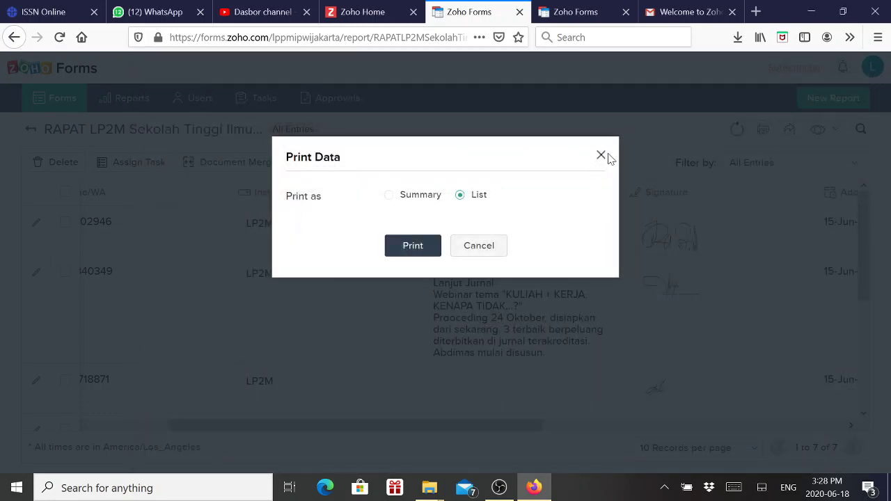
Skip printing and export the RAPAT LP2M entries as a PDF, saving the download in Firefox
click(487, 249)
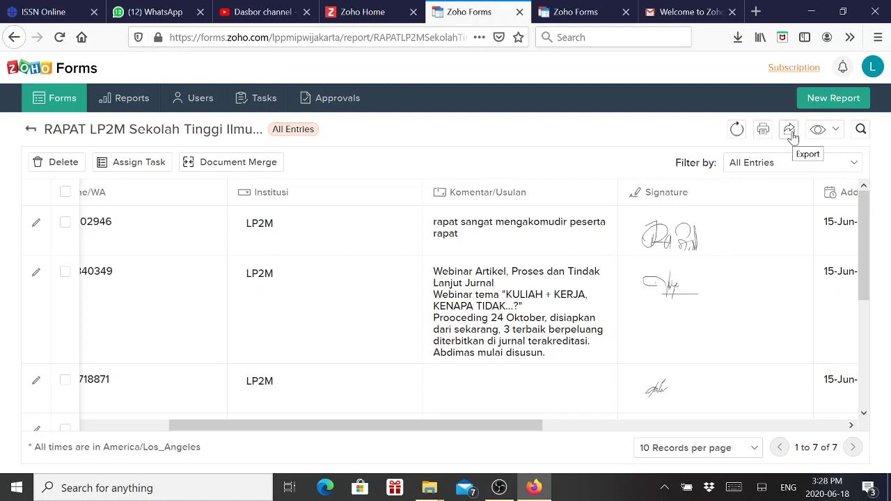
click(789, 130)
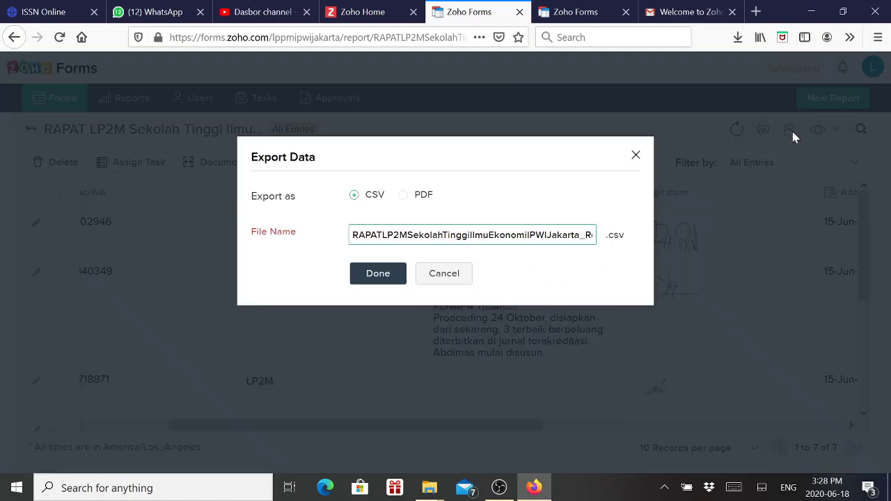
click(417, 197)
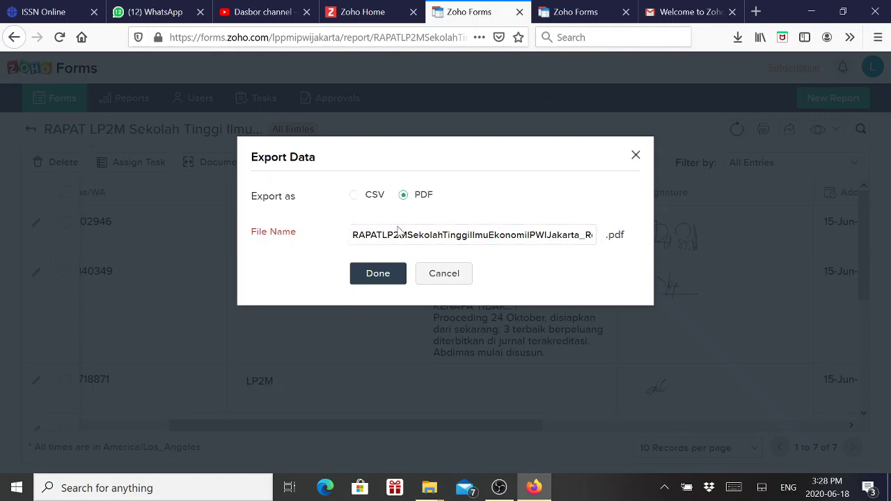
click(378, 275)
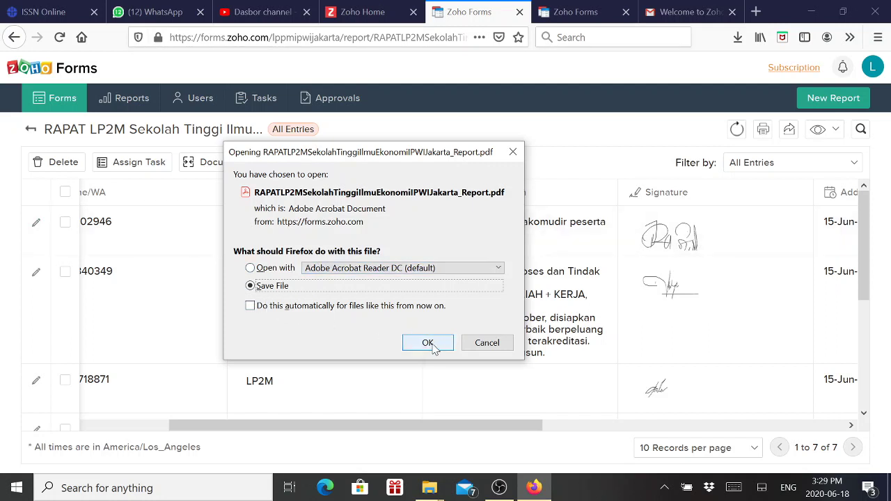
click(485, 345)
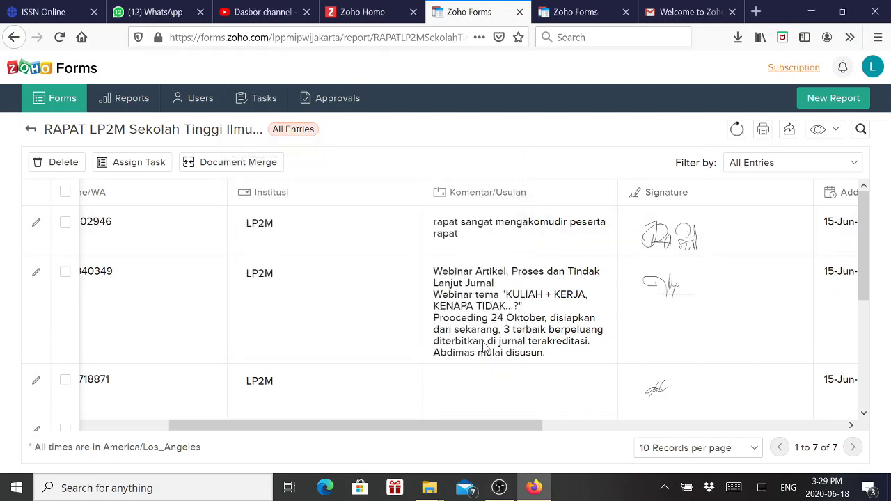